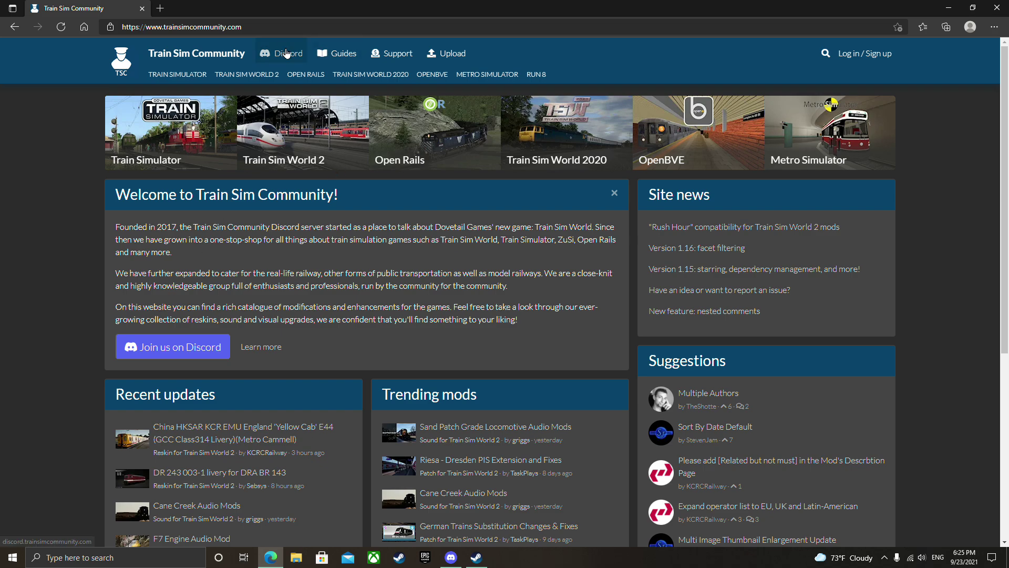
# Step: Open the Train Sim World 2 Patches category and filter it to mods compatible with Rush Hour Steam (UE4 4.26)
pyautogui.click(279, 25)
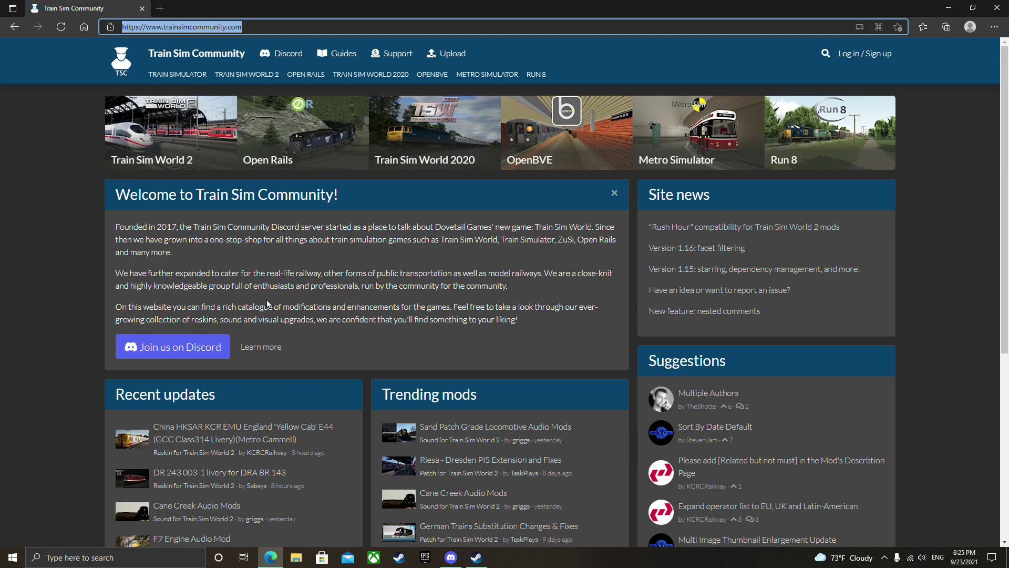
pyautogui.click(248, 76)
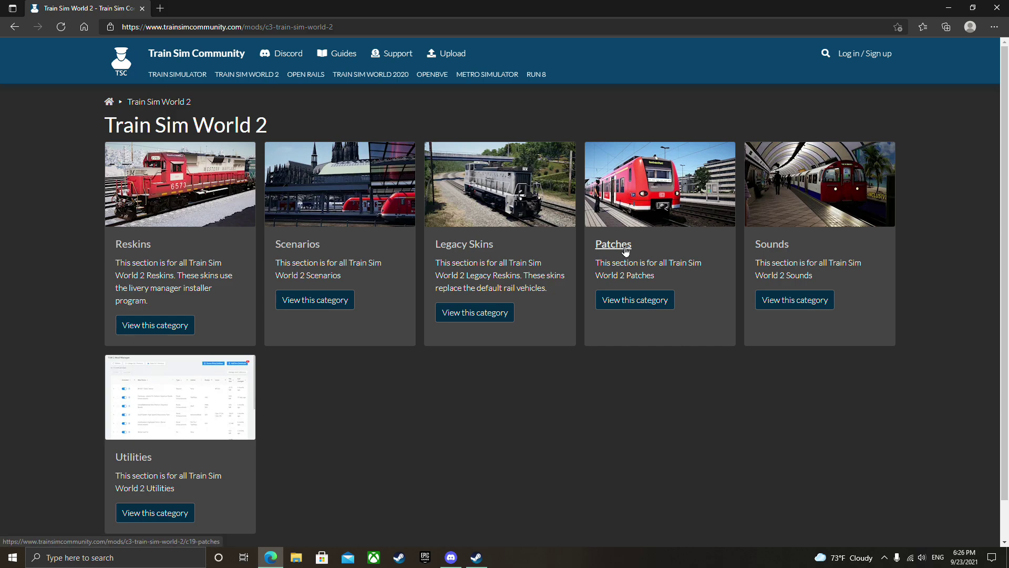
pyautogui.click(625, 251)
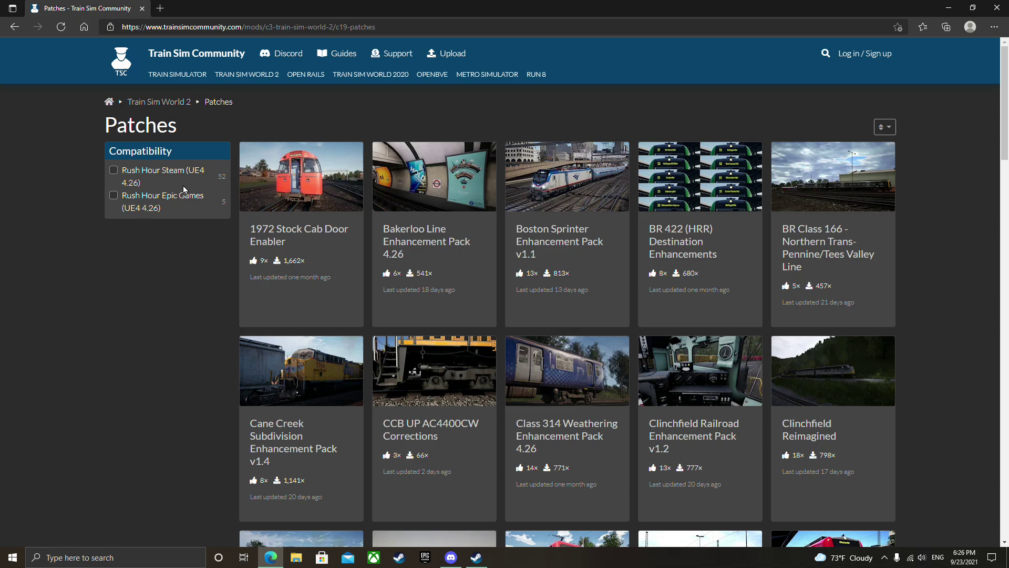
pyautogui.click(113, 174)
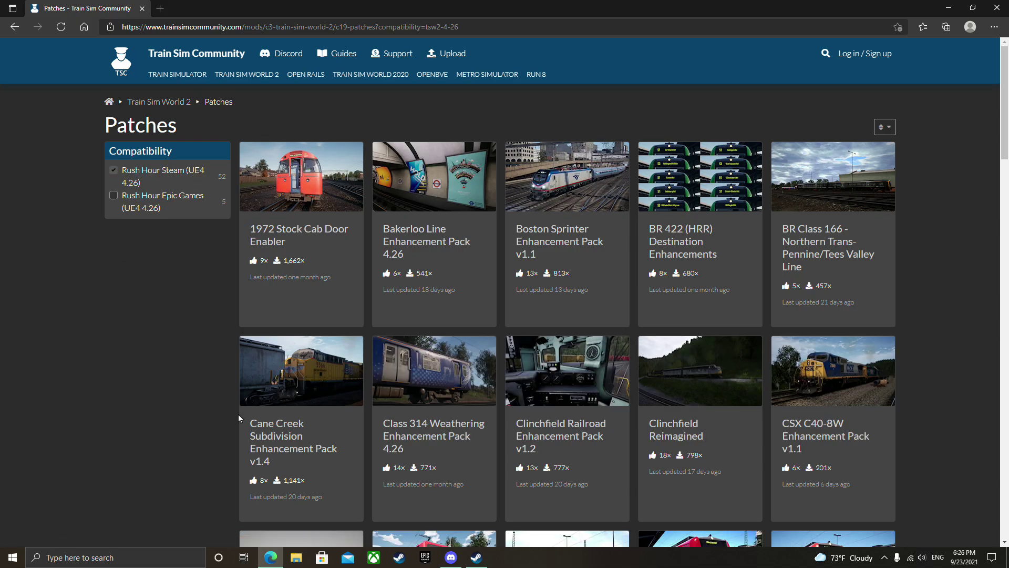
# Step: Find the Glasgow Cathcart Enhancement Pack among the patches and download its file GCCEnhancement4.26.pak
pyautogui.scroll(-5, 245, 409)
pyautogui.scroll(-4, 246, 413)
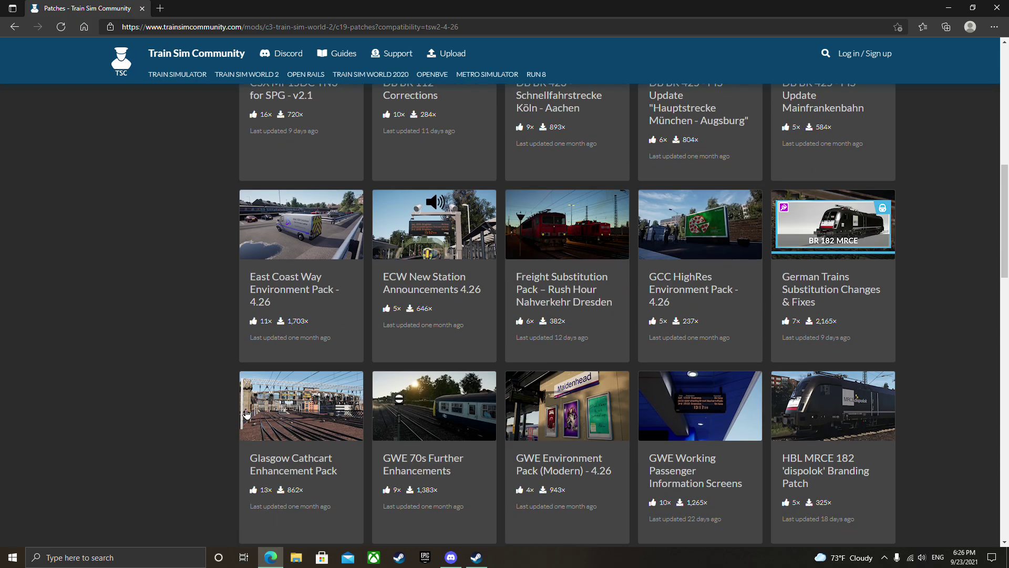
pyautogui.scroll(-5, 246, 413)
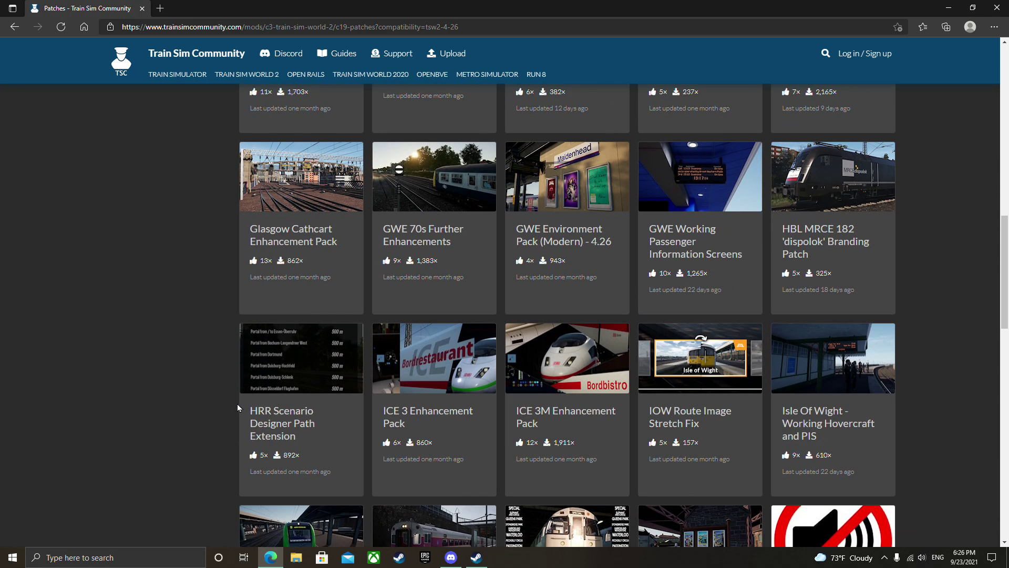
pyautogui.click(302, 239)
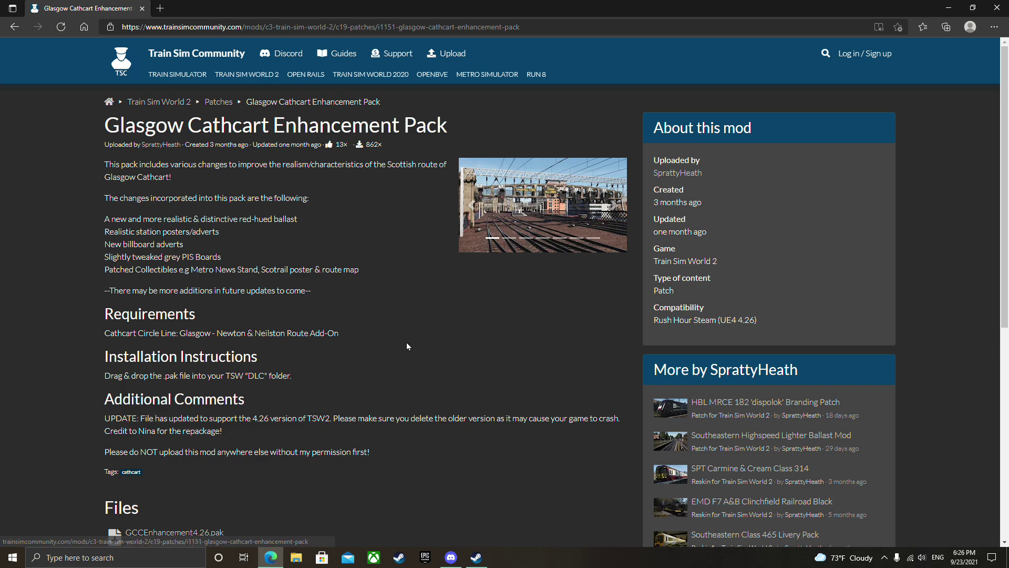
pyautogui.scroll(-3, 400, 345)
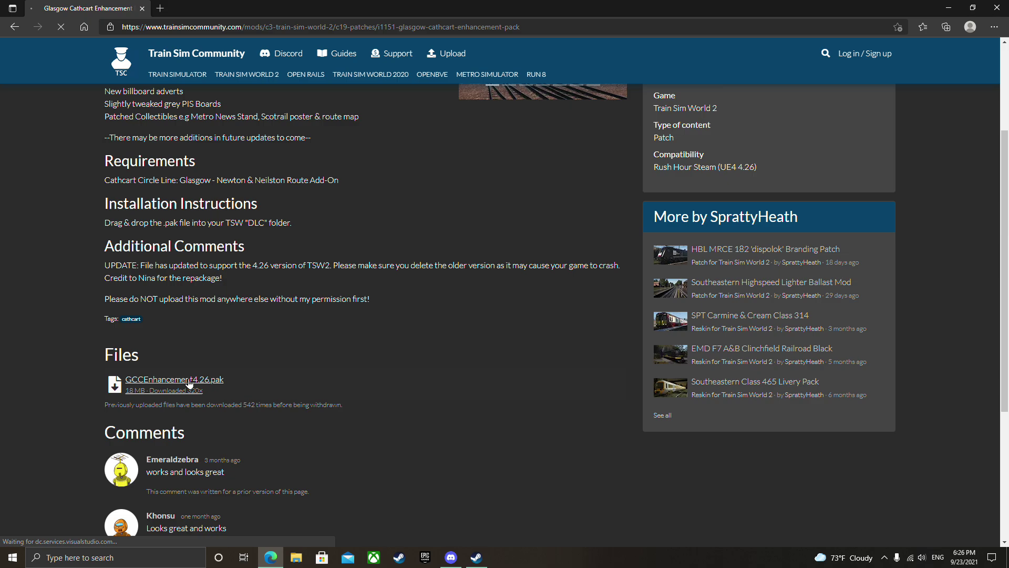
pyautogui.click(613, 379)
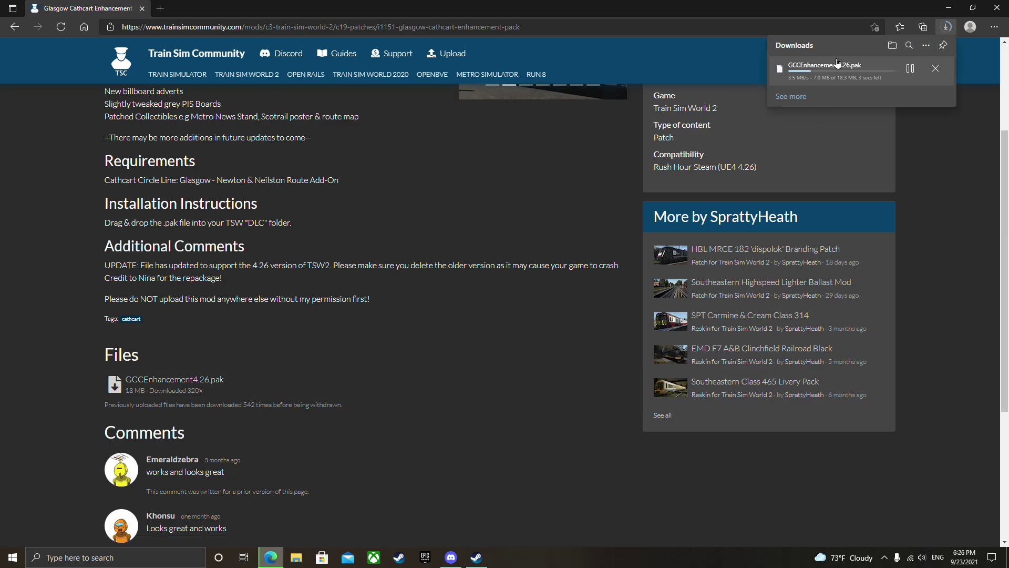
# Step: Return to the patches list and download TS2Prototype-smallerlensflare.pak from the TSW 2 Signal Lens Flare Reduction 4.26 mod
pyautogui.click(15, 27)
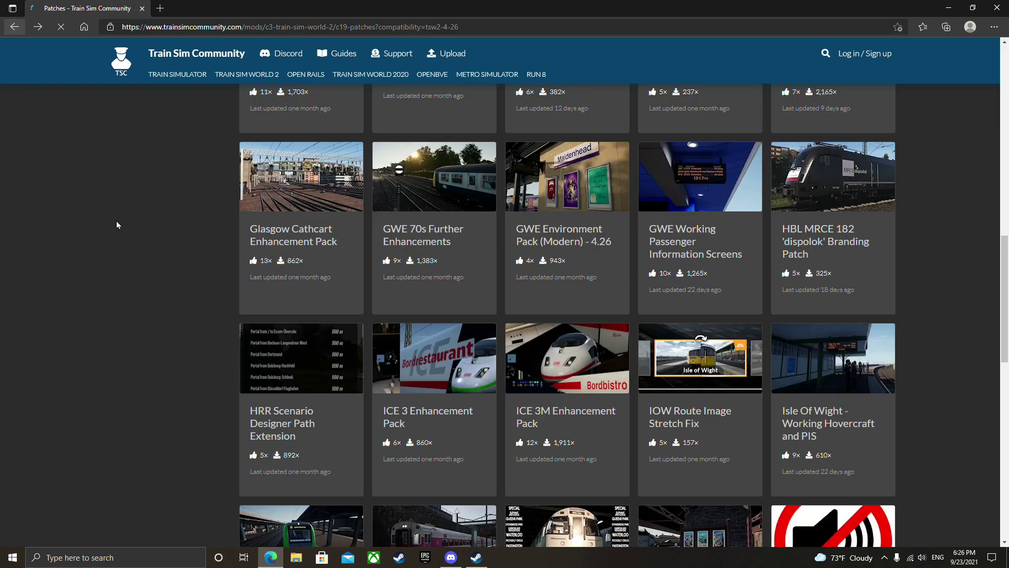
pyautogui.scroll(-4, 374, 395)
pyautogui.scroll(-10, 374, 396)
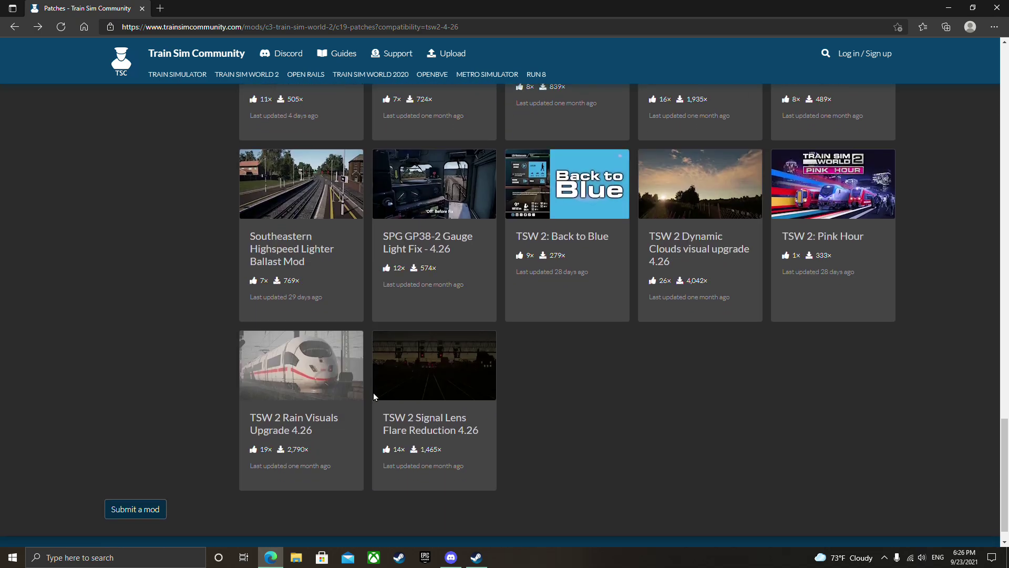
pyautogui.click(418, 426)
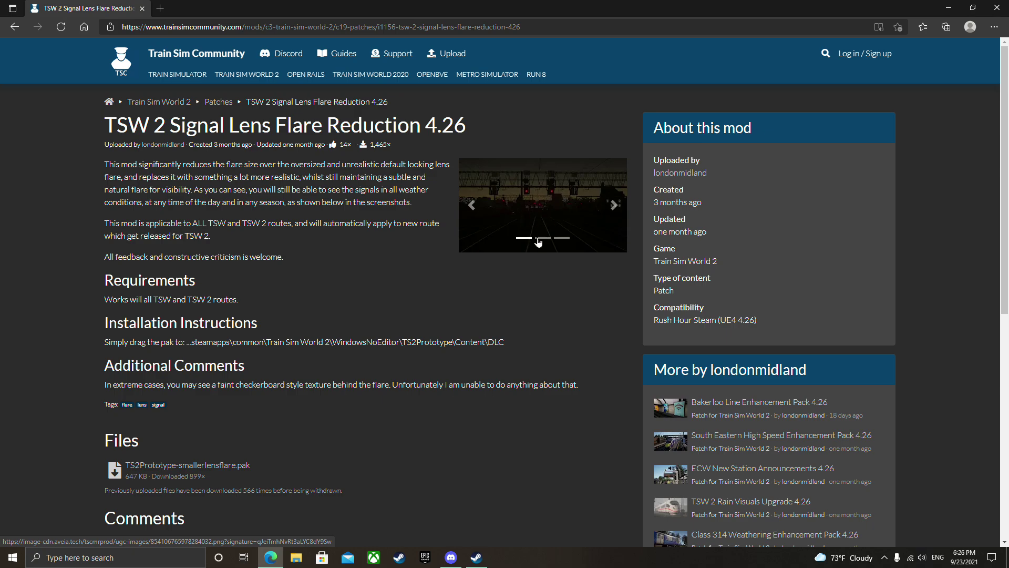
pyautogui.click(197, 470)
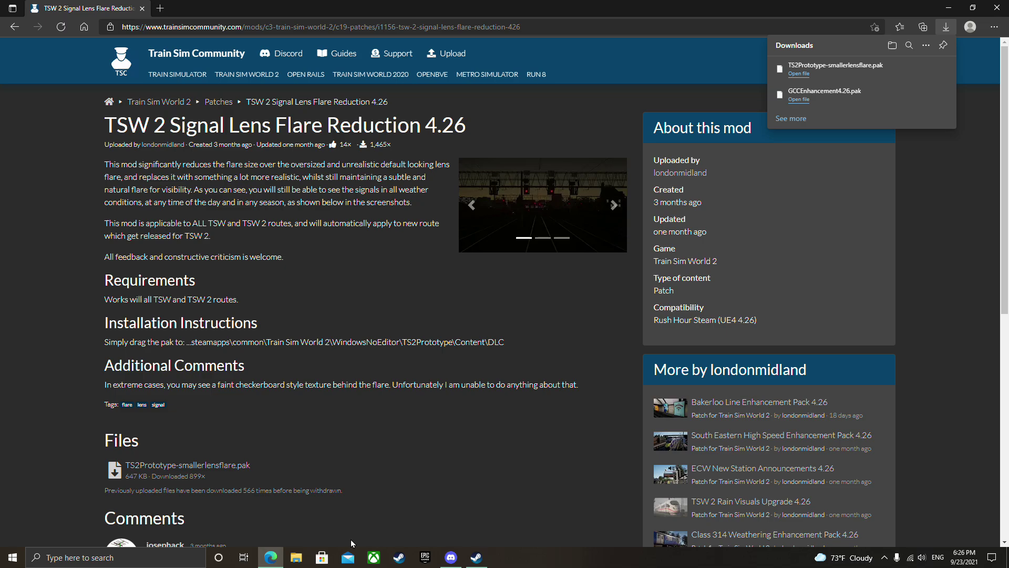
# Step: Switch to File Explorer and open the Steam games folder at C:\Program Files (x86)\Steam\steamapps\common
pyautogui.click(296, 557)
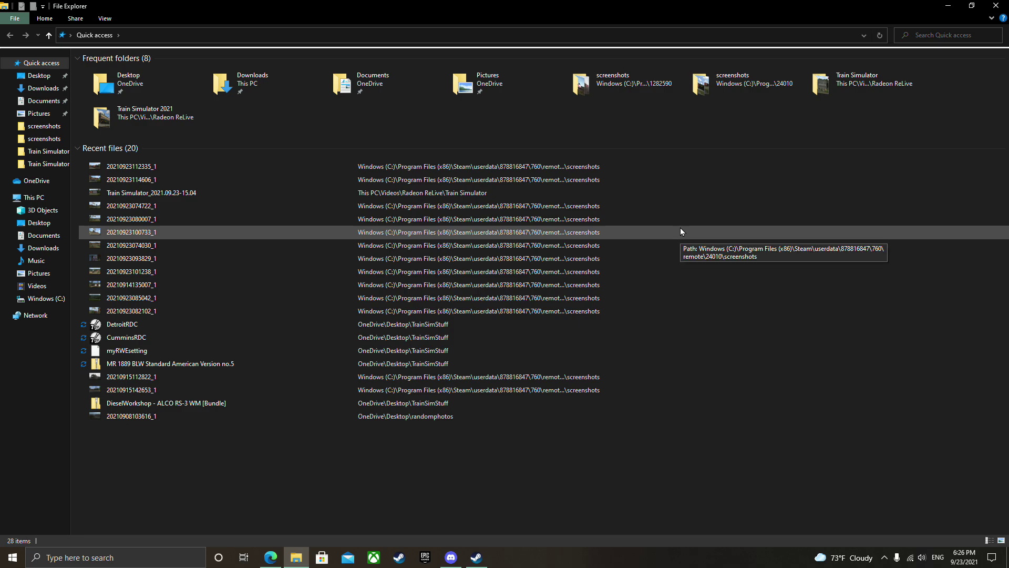
pyautogui.click(43, 302)
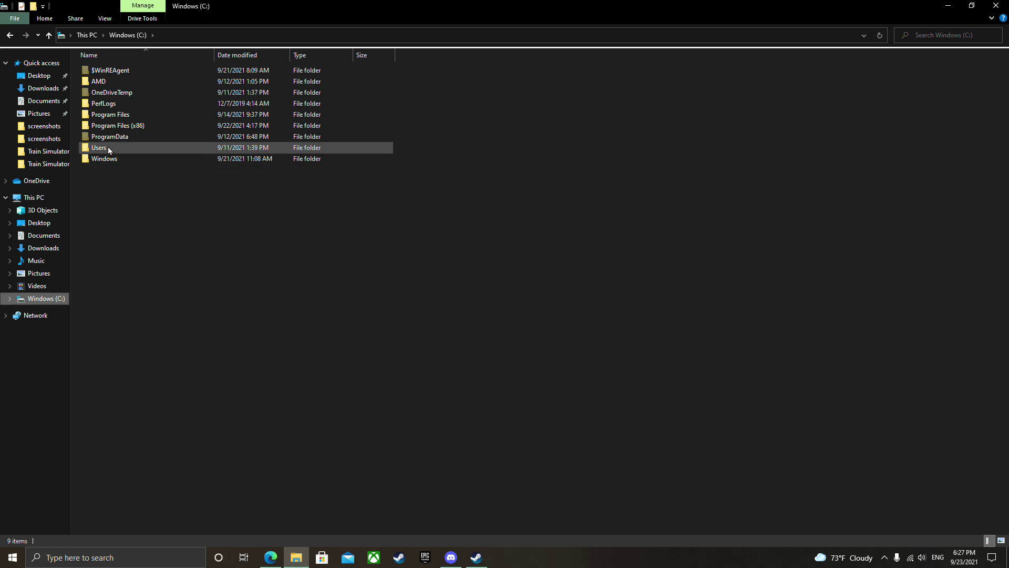
pyautogui.moveTo(108, 148)
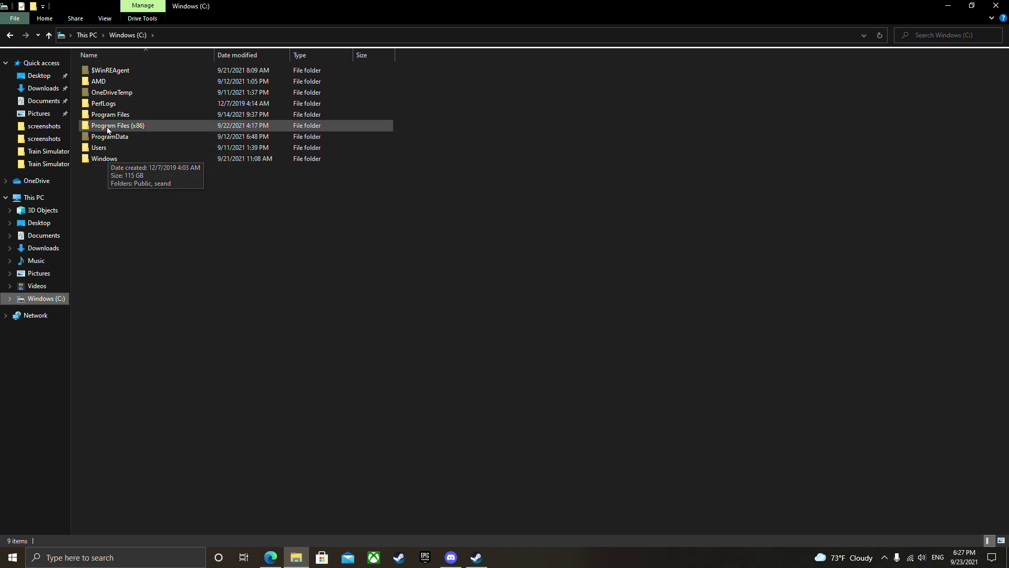
pyautogui.doubleClick(107, 128)
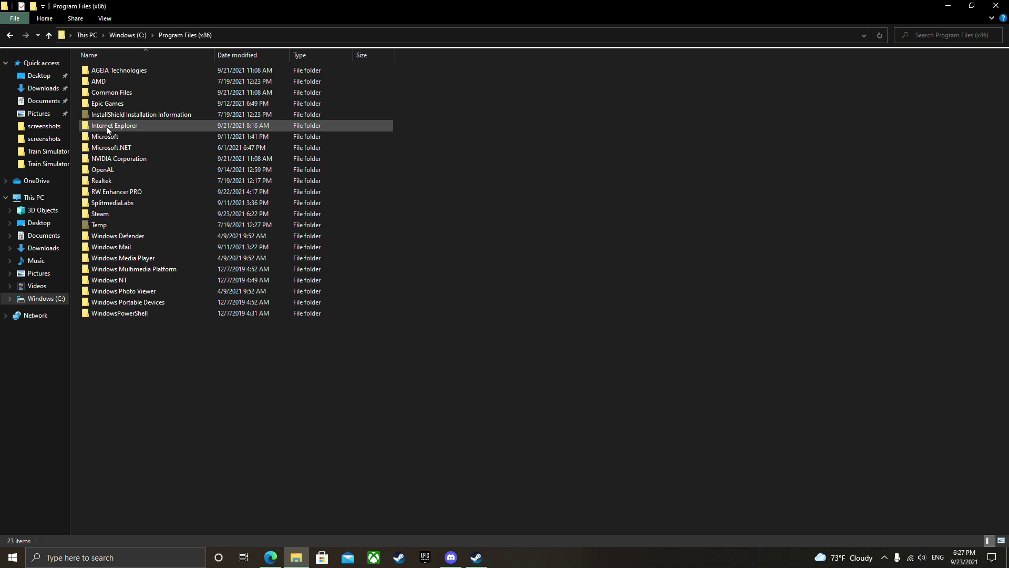
pyautogui.doubleClick(112, 215)
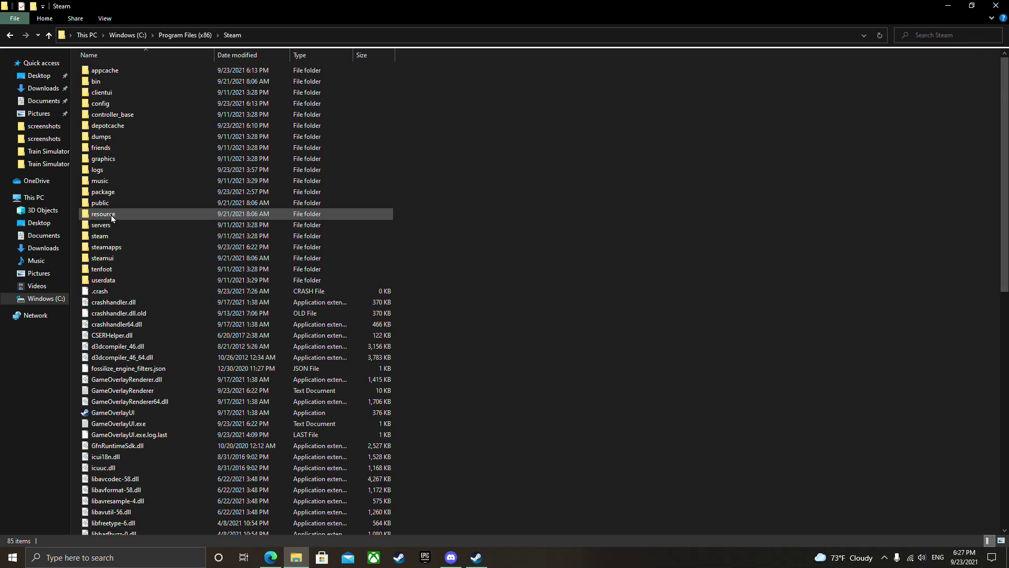
pyautogui.doubleClick(122, 250)
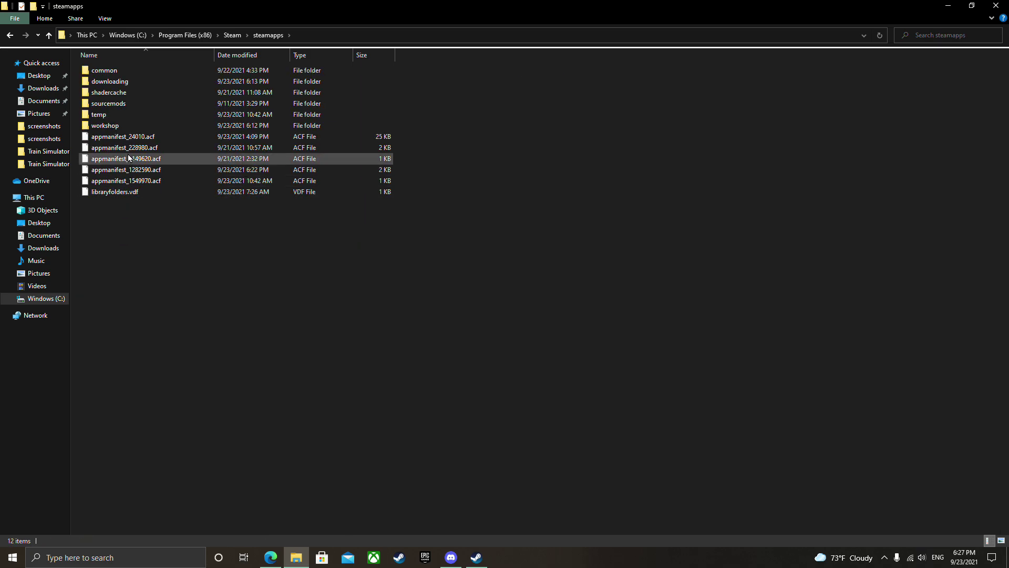
pyautogui.doubleClick(127, 72)
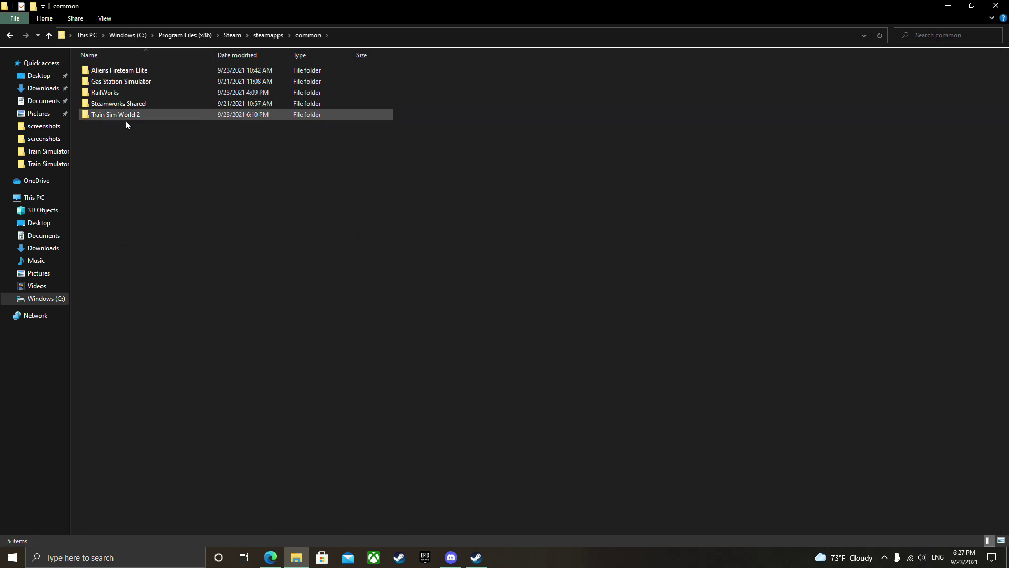
# Step: Open the game's mod folder at Train Sim World 2\WindowsNoEditor\TS2Prototype\Content\DLC
pyautogui.doubleClick(128, 115)
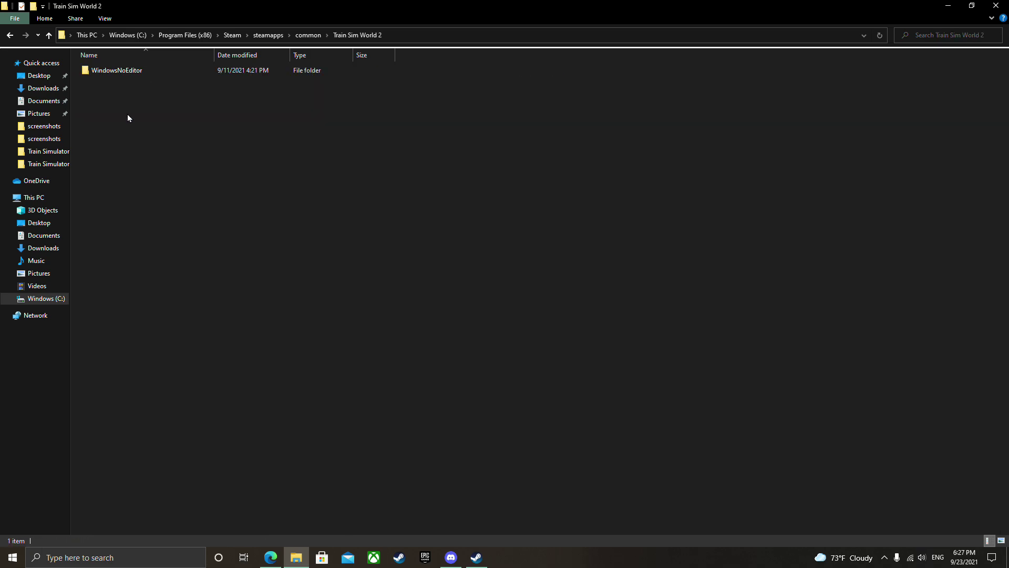
pyautogui.doubleClick(126, 71)
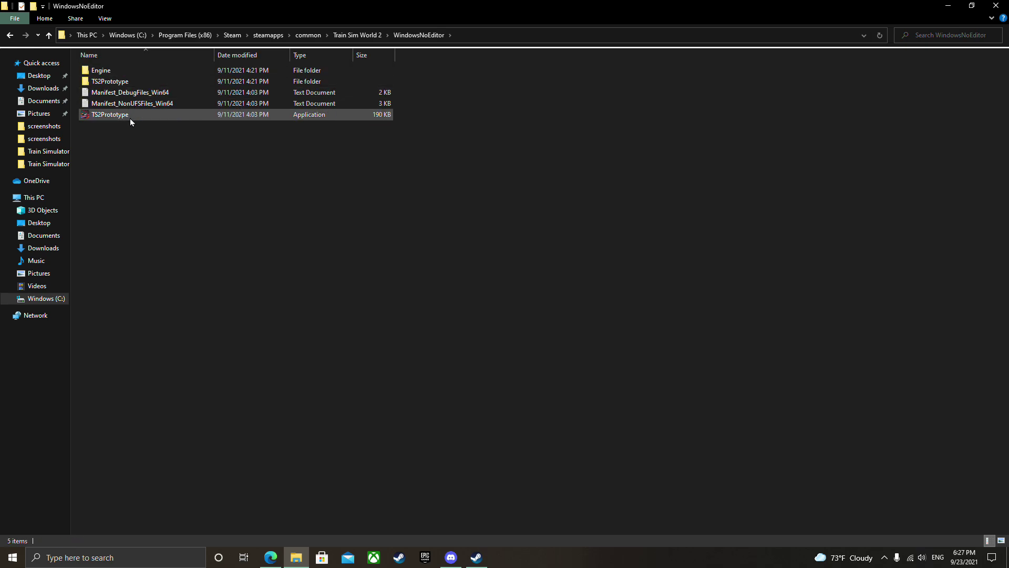
pyautogui.doubleClick(144, 82)
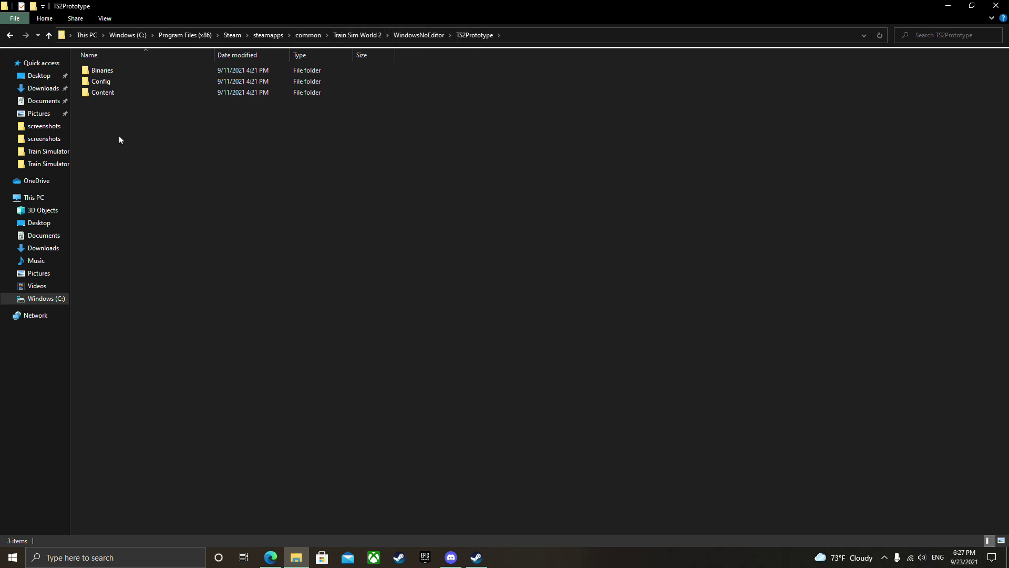
pyautogui.doubleClick(97, 96)
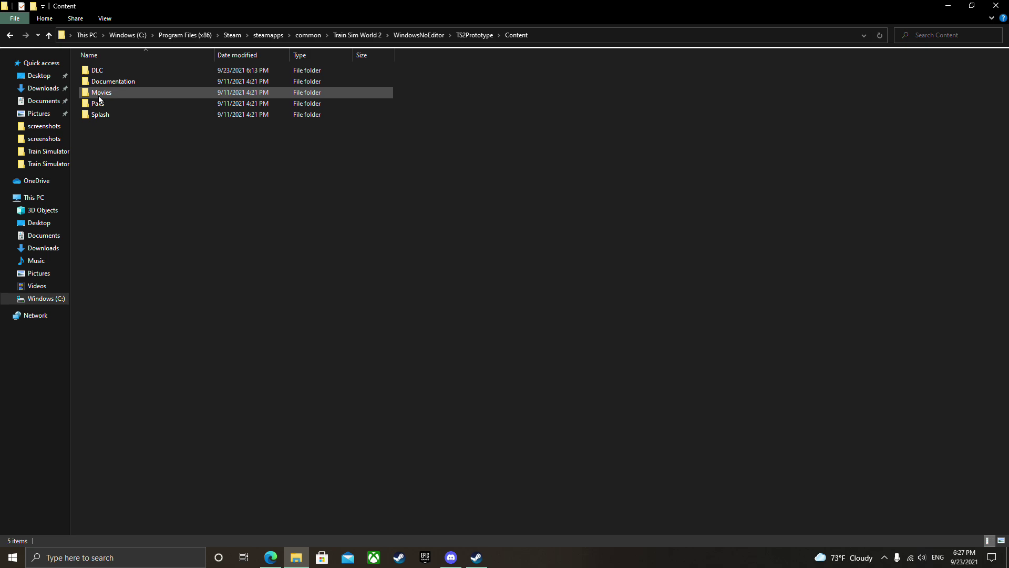
pyautogui.doubleClick(122, 70)
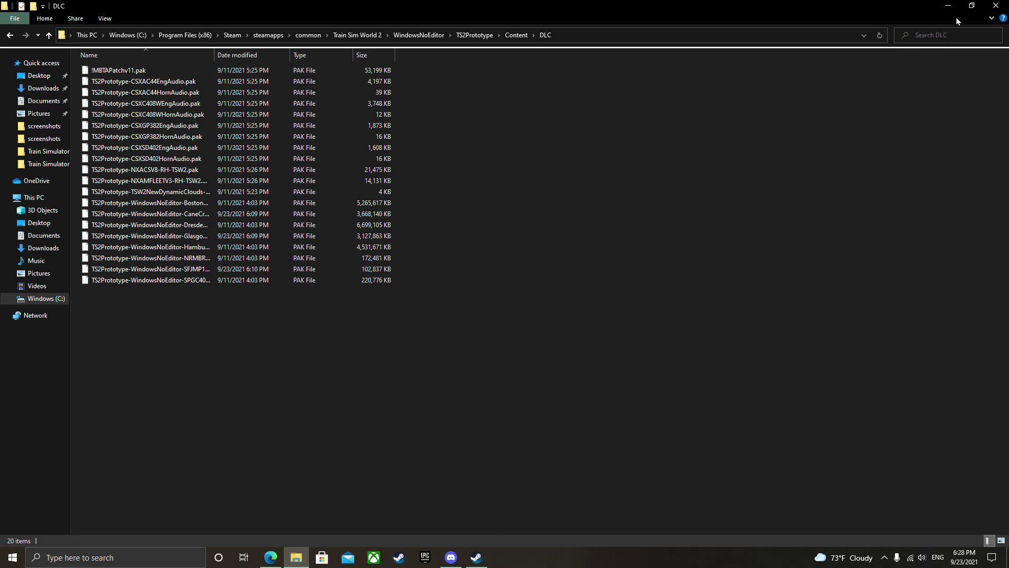
# Step: Show the browser's downloads list and arrange a smaller DLC folder window beside it, wide enough to show the file sizes
pyautogui.click(943, 7)
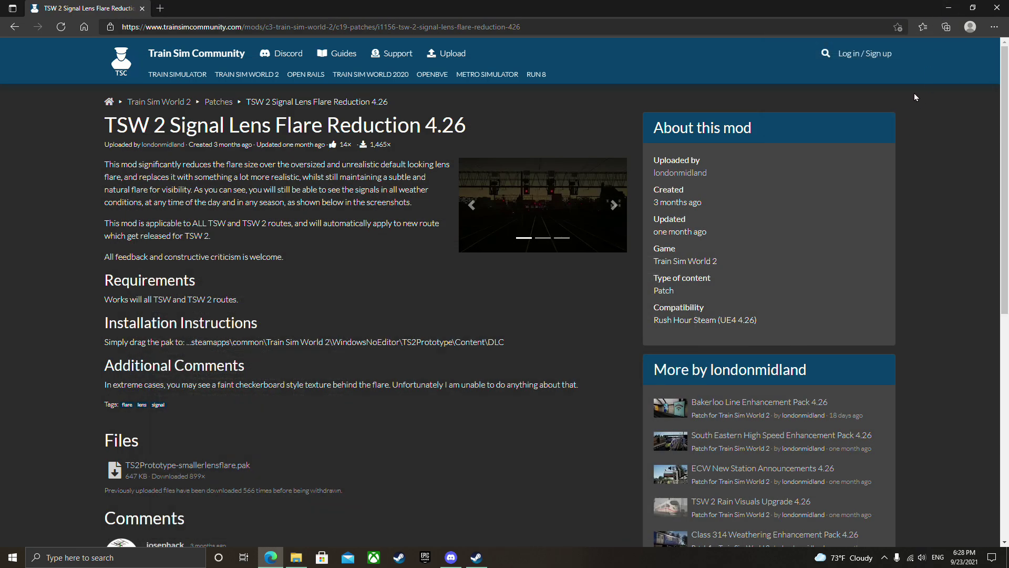
pyautogui.click(994, 27)
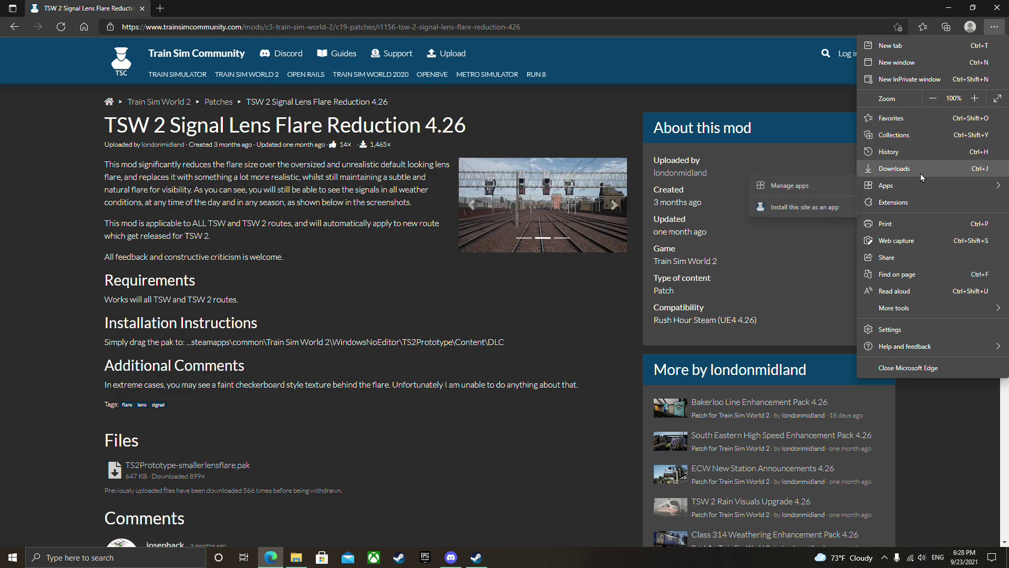
pyautogui.click(919, 172)
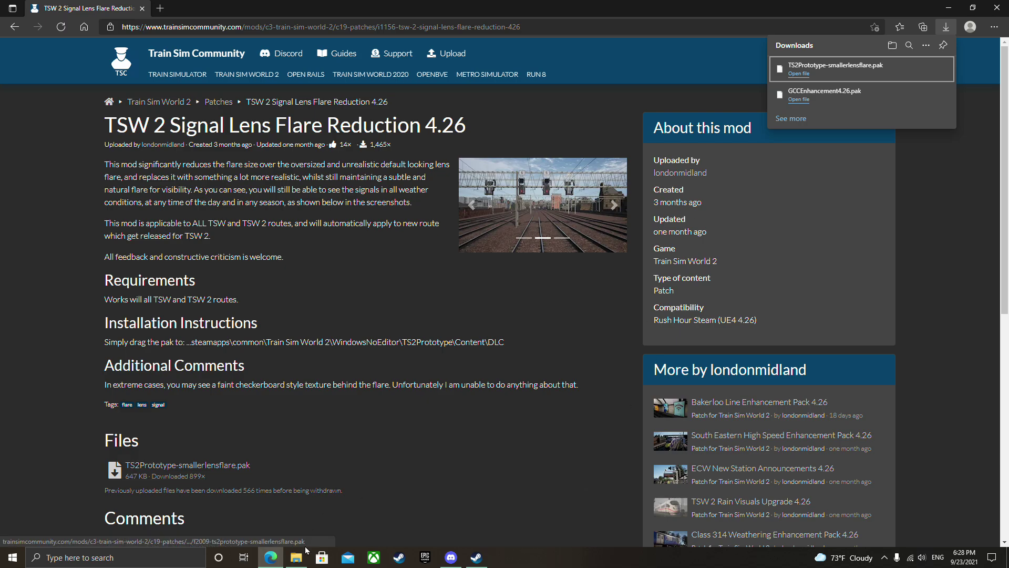
pyautogui.click(293, 561)
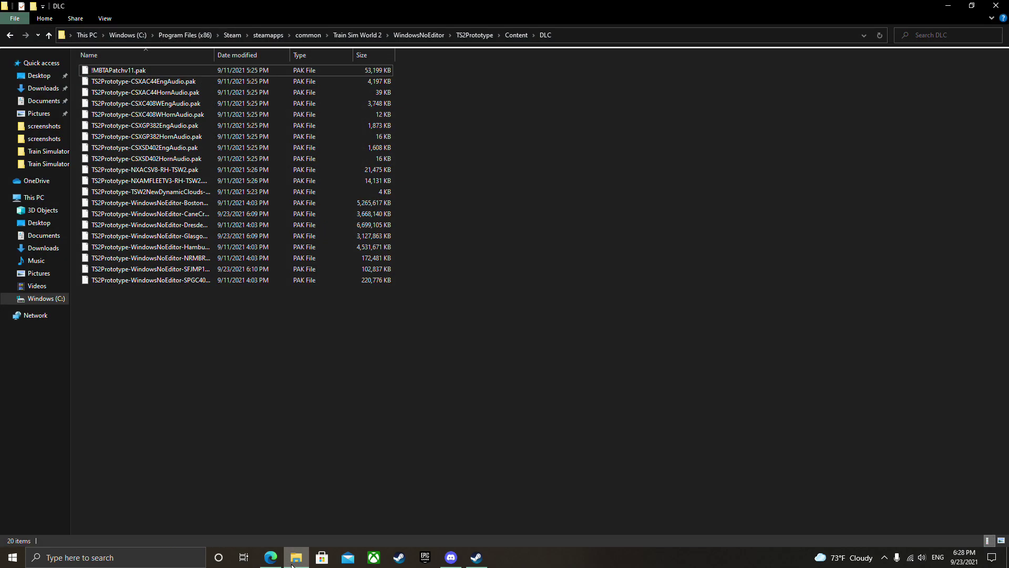
pyautogui.click(972, 6)
pyautogui.moveTo(537, 82); pyautogui.dragTo(451, 86)
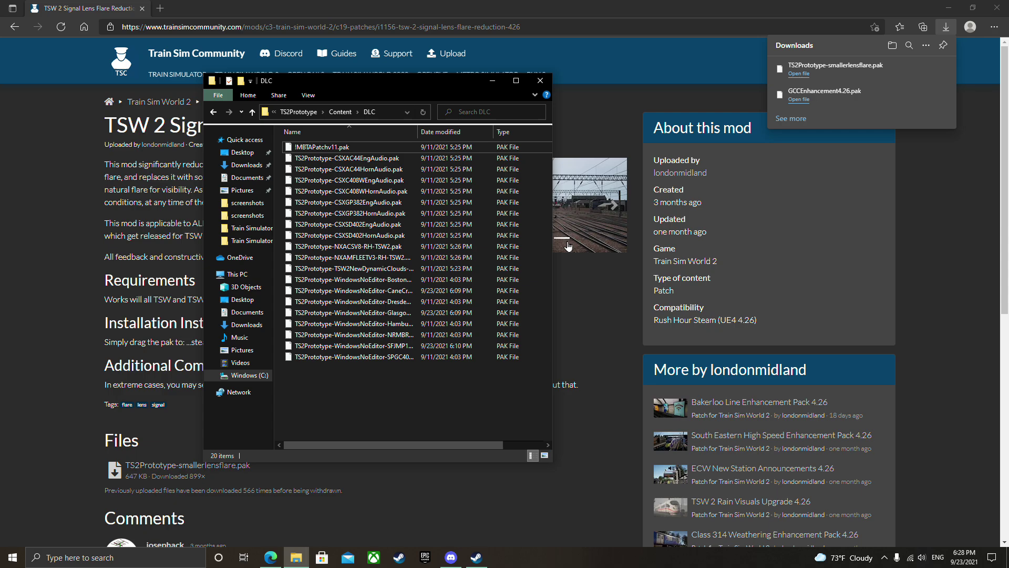
pyautogui.moveTo(552, 247); pyautogui.dragTo(691, 251)
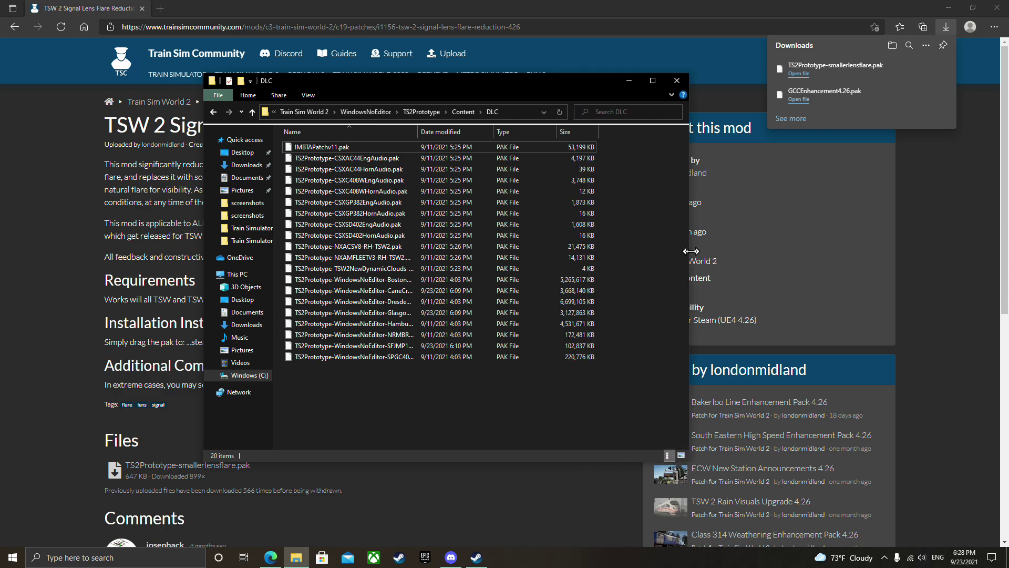
# Step: Copy the downloaded GCCEnhancement4.26.pak and TS2Prototype-smallerlensflare.pak from the browser's downloads into the DLC folder
pyautogui.click(845, 97)
pyautogui.moveTo(845, 97); pyautogui.dragTo(429, 398)
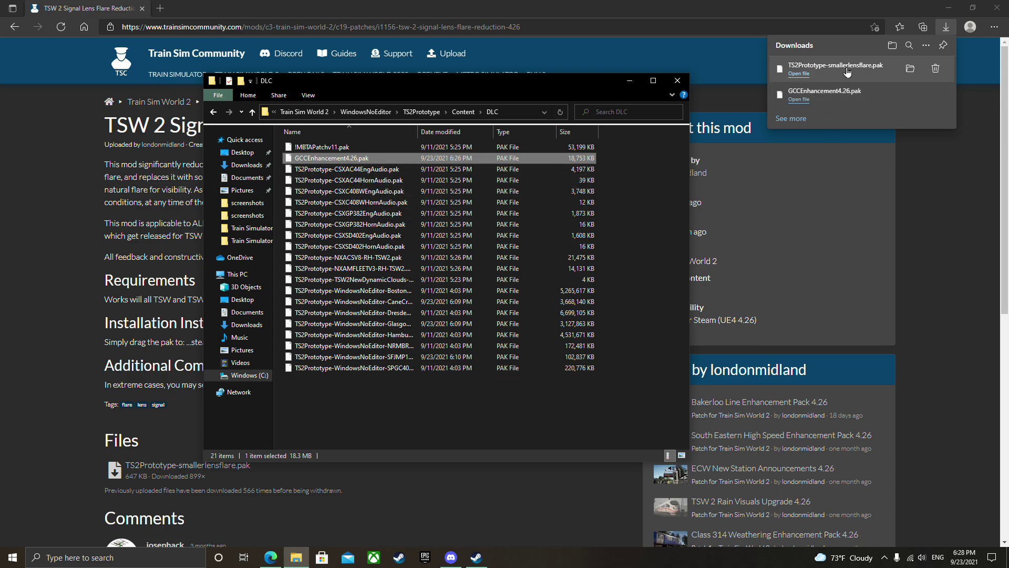
pyautogui.moveTo(860, 75); pyautogui.dragTo(385, 410)
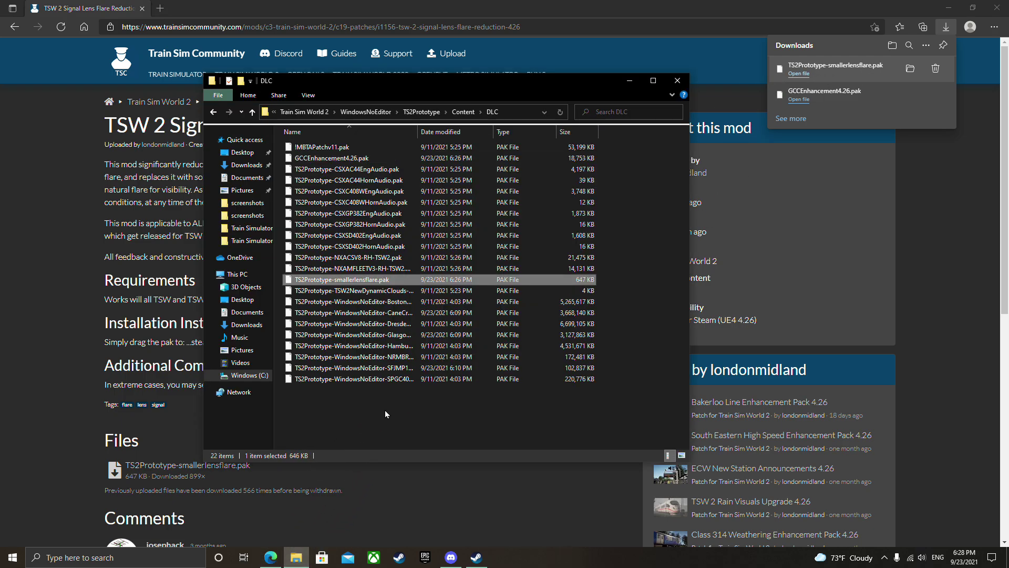
pyautogui.click(531, 413)
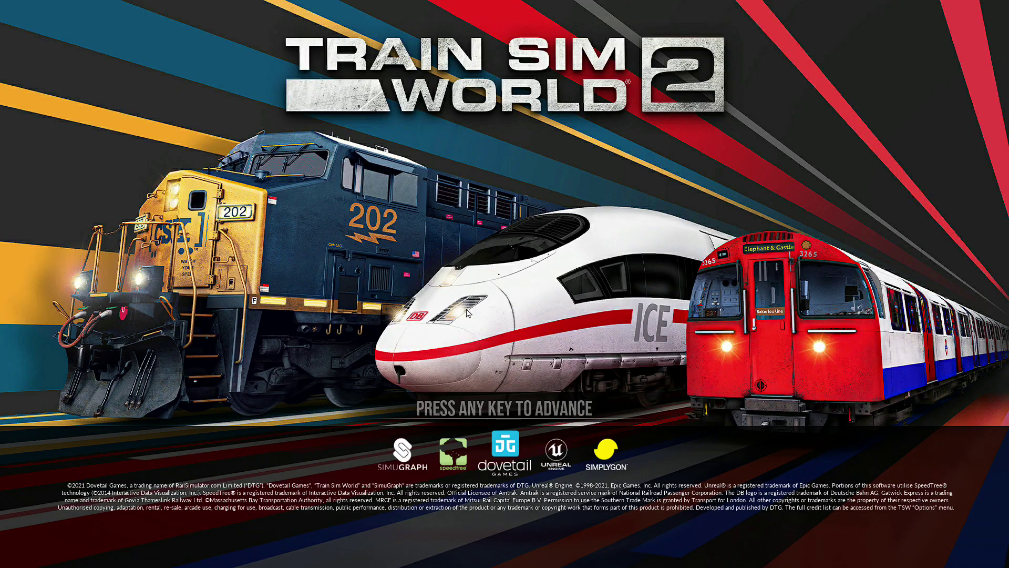
# Step: Switch to Train Sim World 2 and advance past the title screen to the route selection
pyautogui.click(496, 415)
pyautogui.click(501, 468)
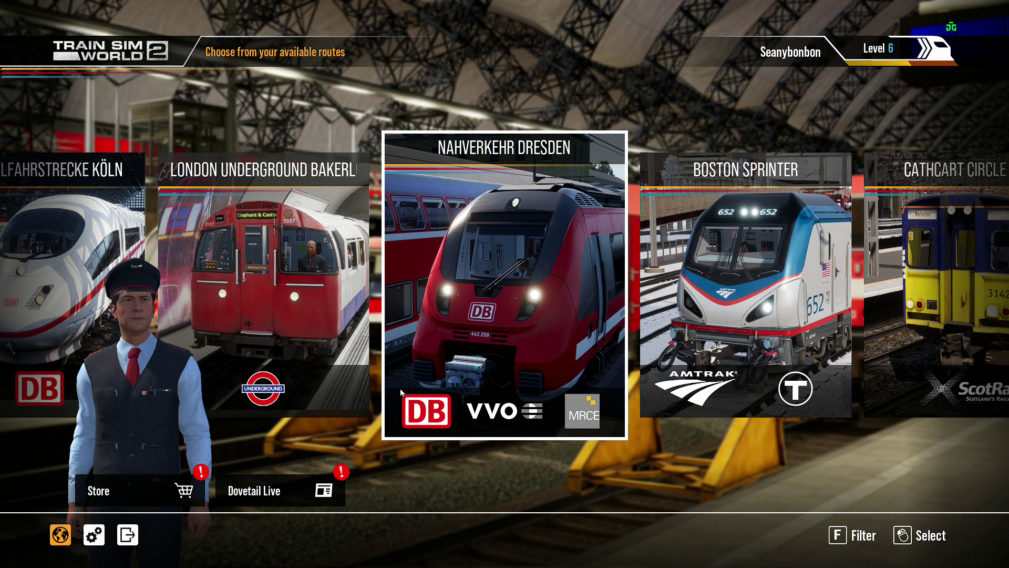
# Step: Choose the Cathcart Circle Line route and continue through its locomotive filter to the service list with the Class 314 ScR
pyautogui.scroll(-2, 478, 361)
pyautogui.scroll(-2, 479, 356)
pyautogui.scroll(3, 479, 355)
pyautogui.scroll(-1, 489, 373)
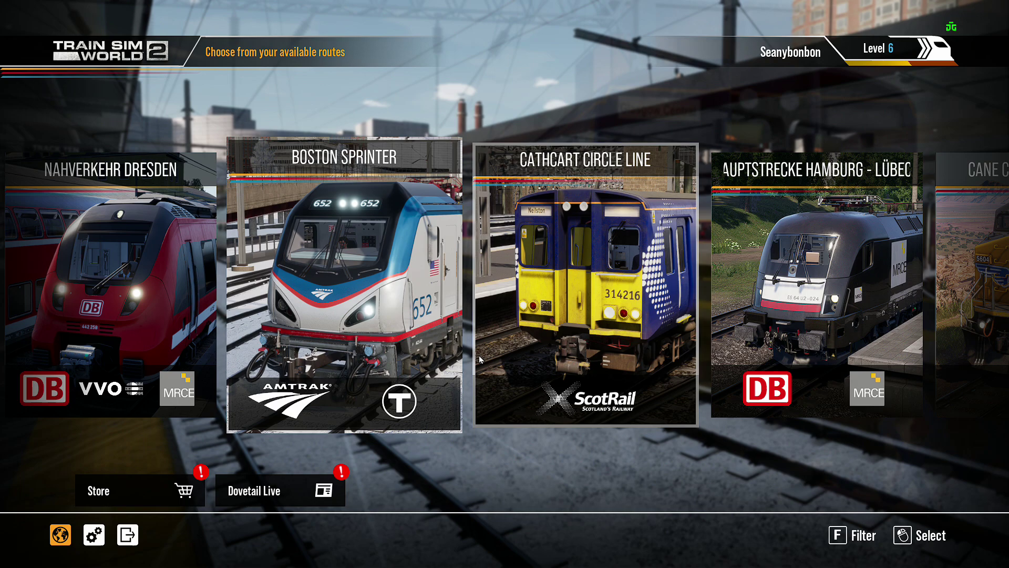
pyautogui.click(497, 387)
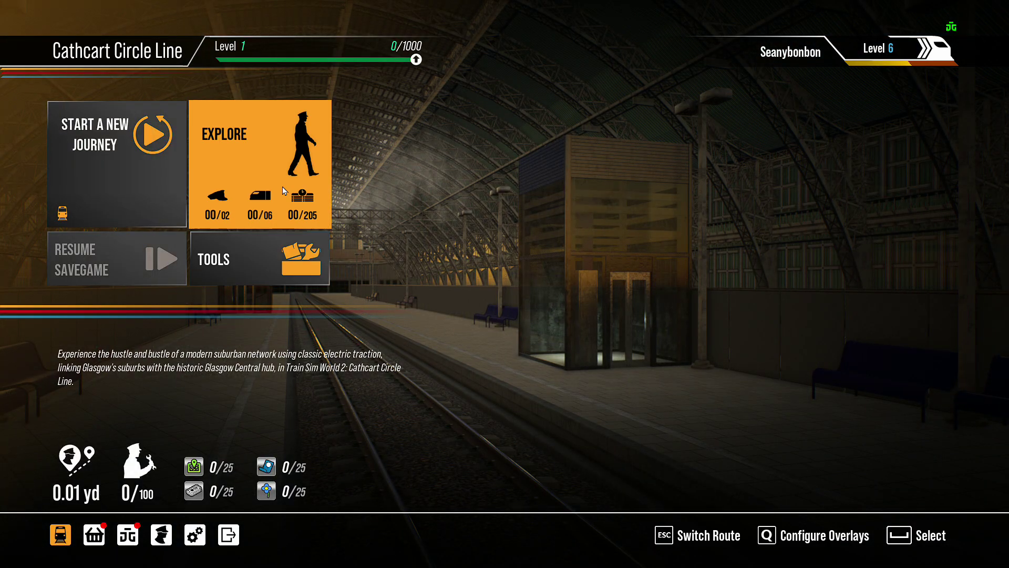
pyautogui.click(305, 208)
pyautogui.click(267, 170)
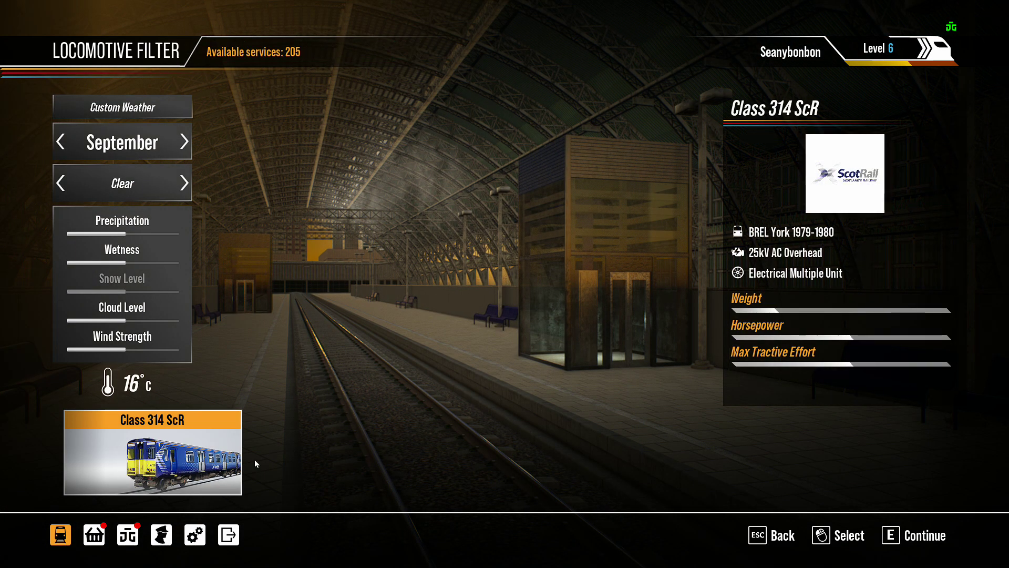
pyautogui.click(904, 536)
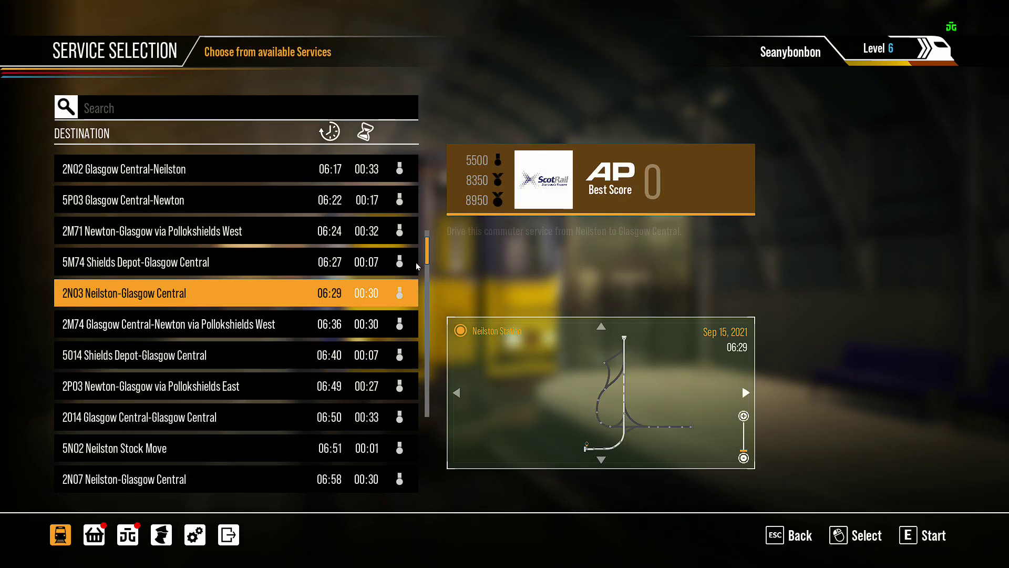
# Step: Find the 10:15 service 2I27 Glasgow Central-Glasgow Central in the service list, load it and begin the run
pyautogui.moveTo(430, 256); pyautogui.dragTo(430, 285)
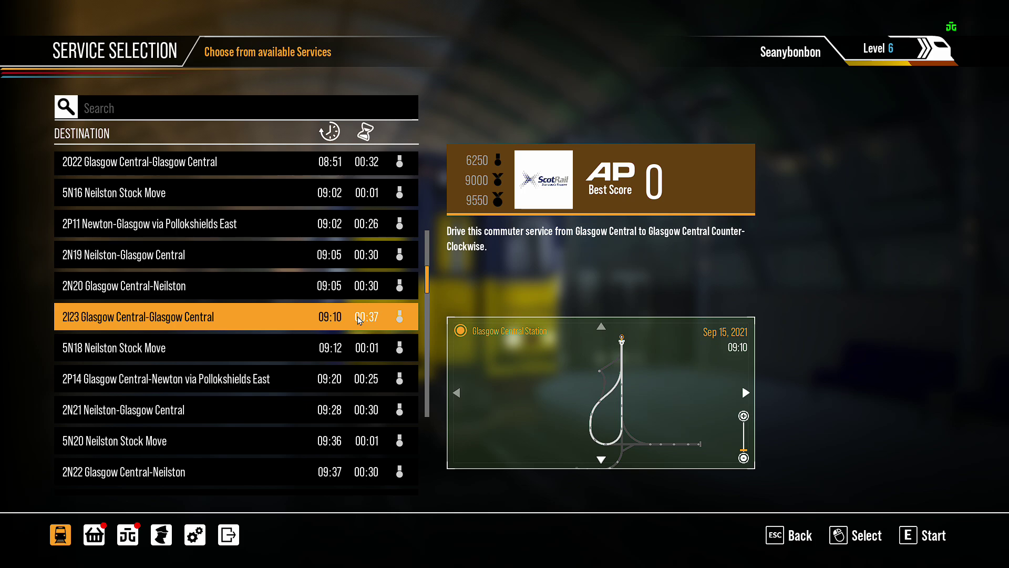
pyautogui.moveTo(429, 281); pyautogui.dragTo(429, 292)
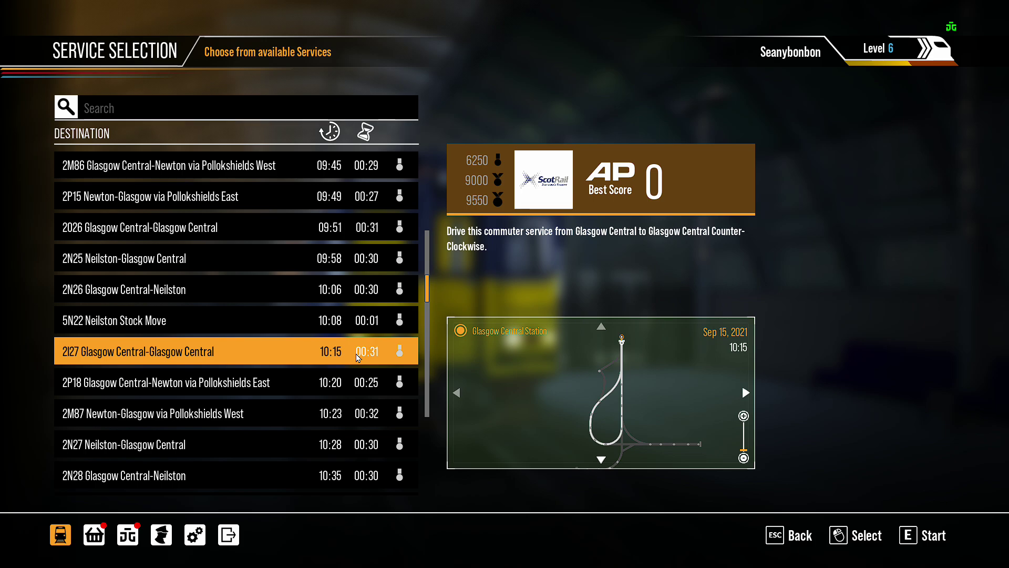
pyautogui.scroll(-4, 357, 357)
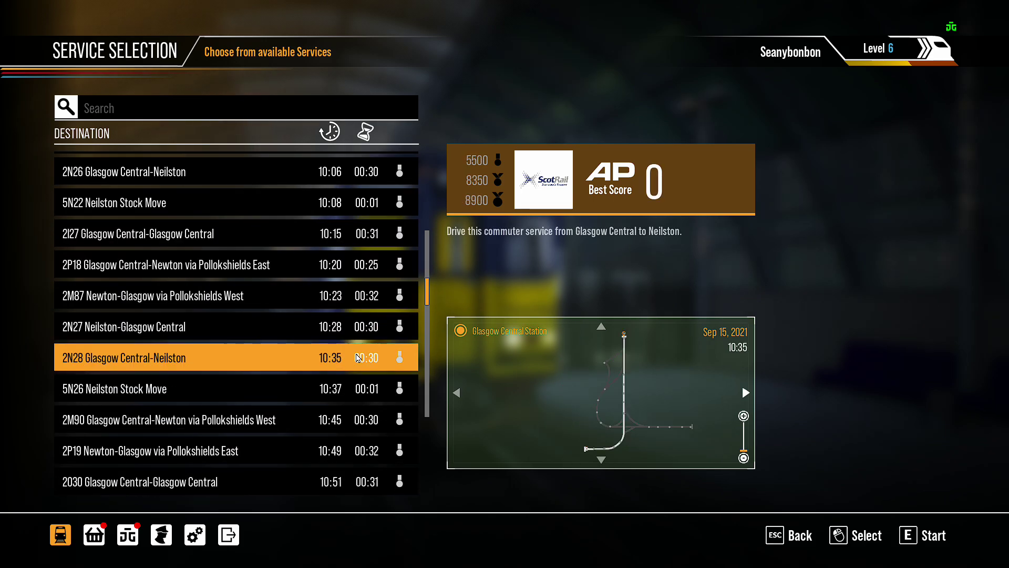
pyautogui.scroll(-4, 357, 357)
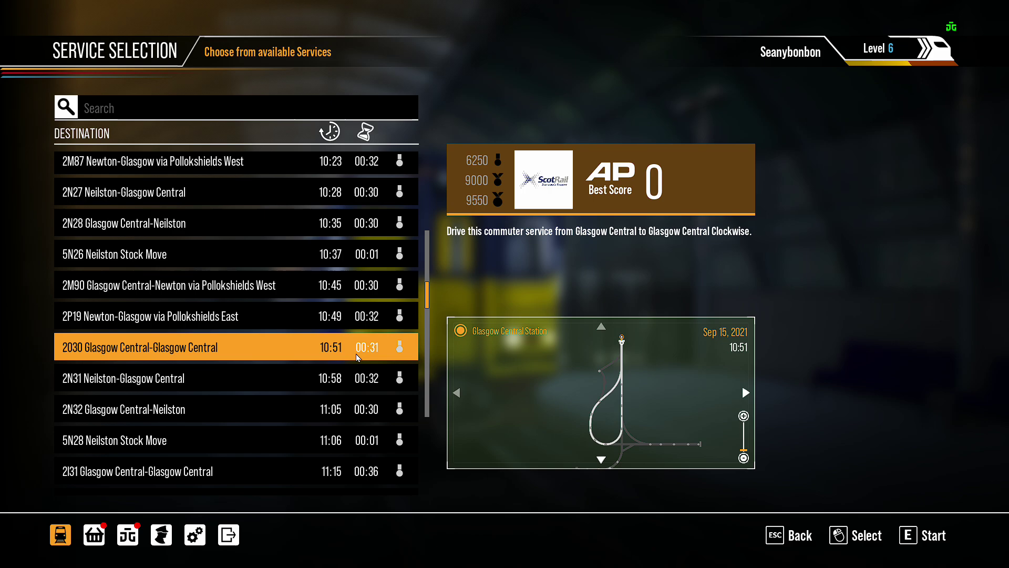
pyautogui.scroll(4, 358, 358)
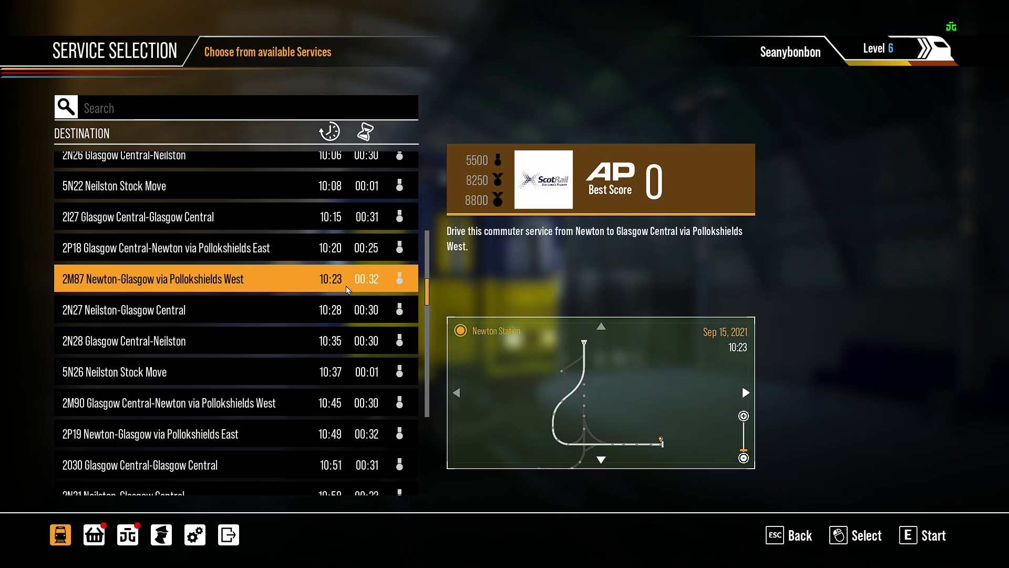
pyautogui.scroll(2, 347, 286)
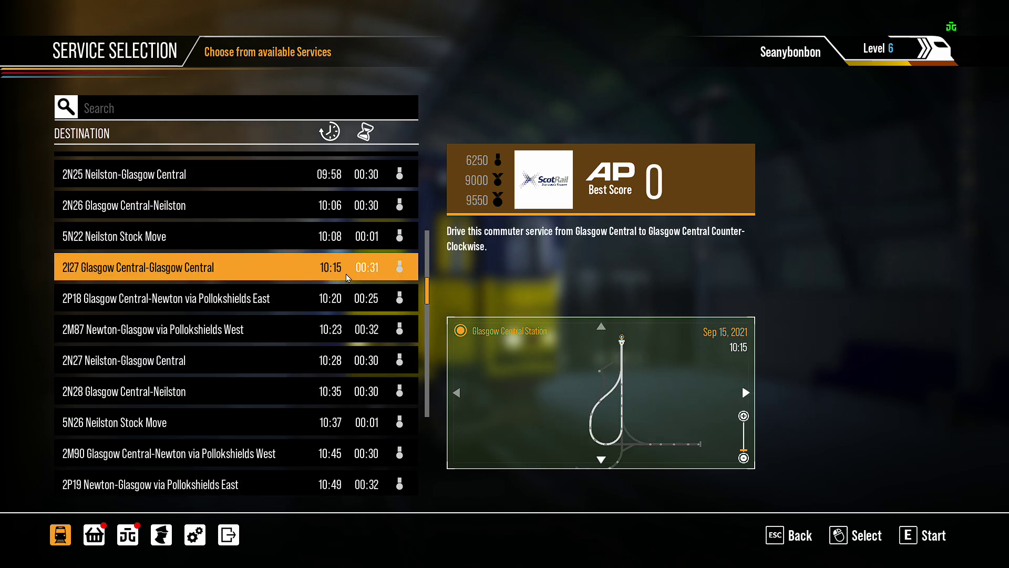
pyautogui.click(309, 273)
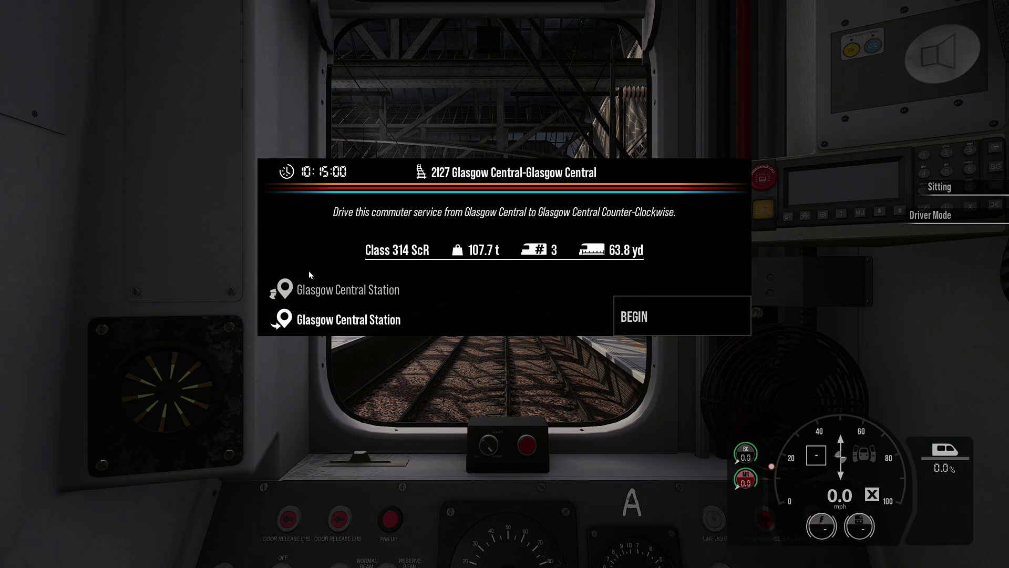
pyautogui.click(657, 316)
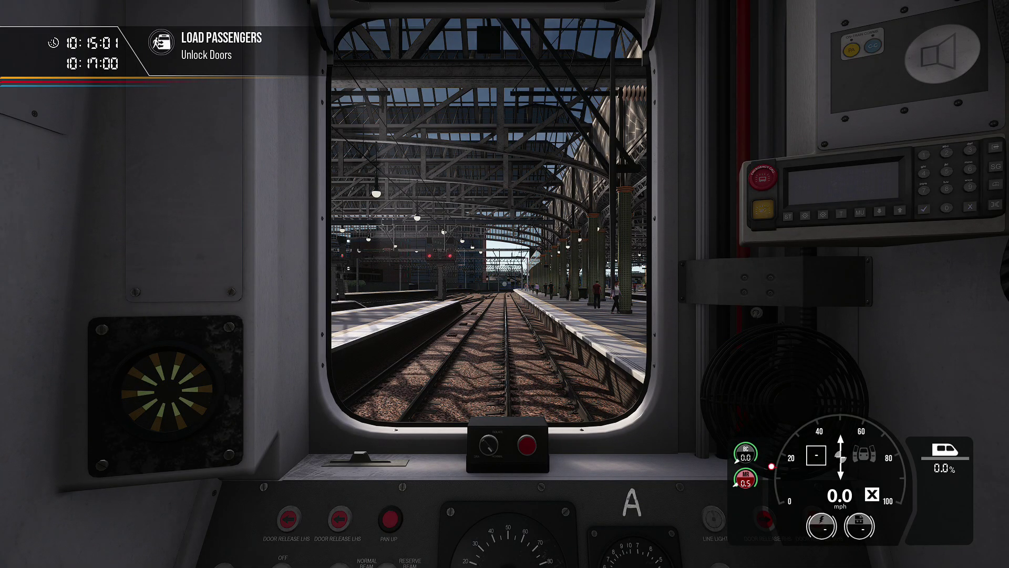
# Step: Fly the free camera out of Glasgow Central over the tracks to examine the ballast, rails and signal lights
pyautogui.press('8')
pyautogui.press('e')
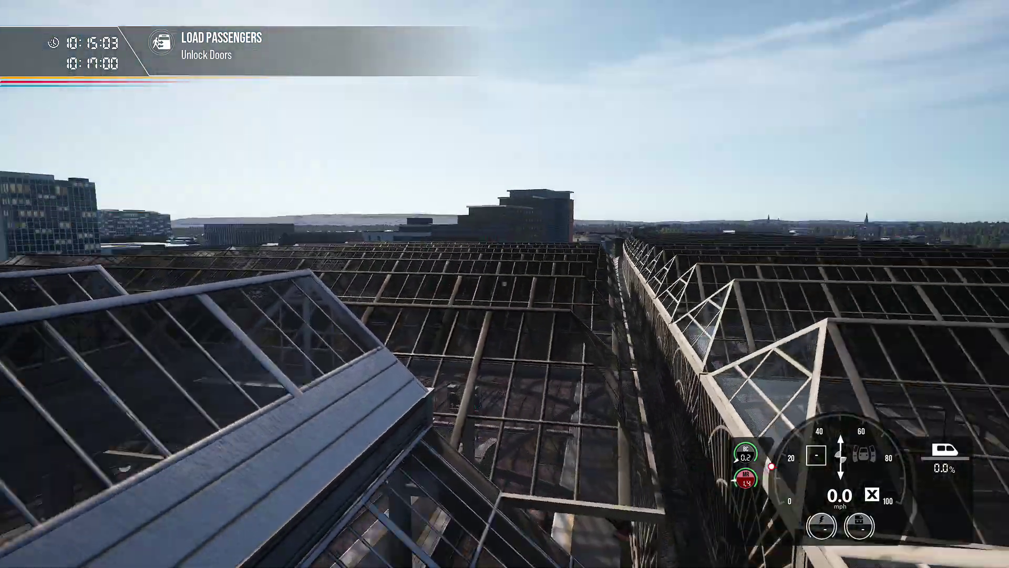
pyautogui.press('w')
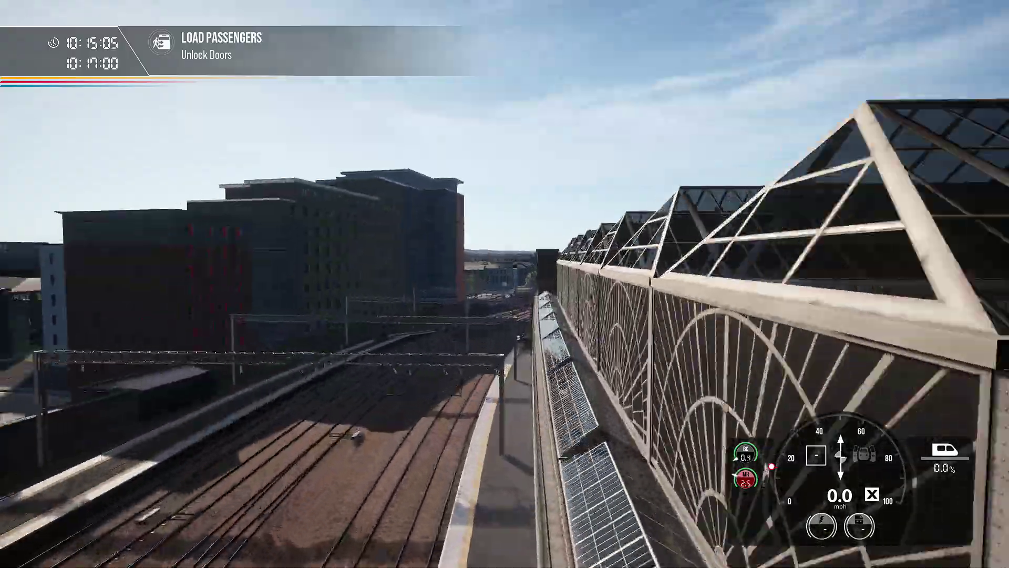
pyautogui.press('q')
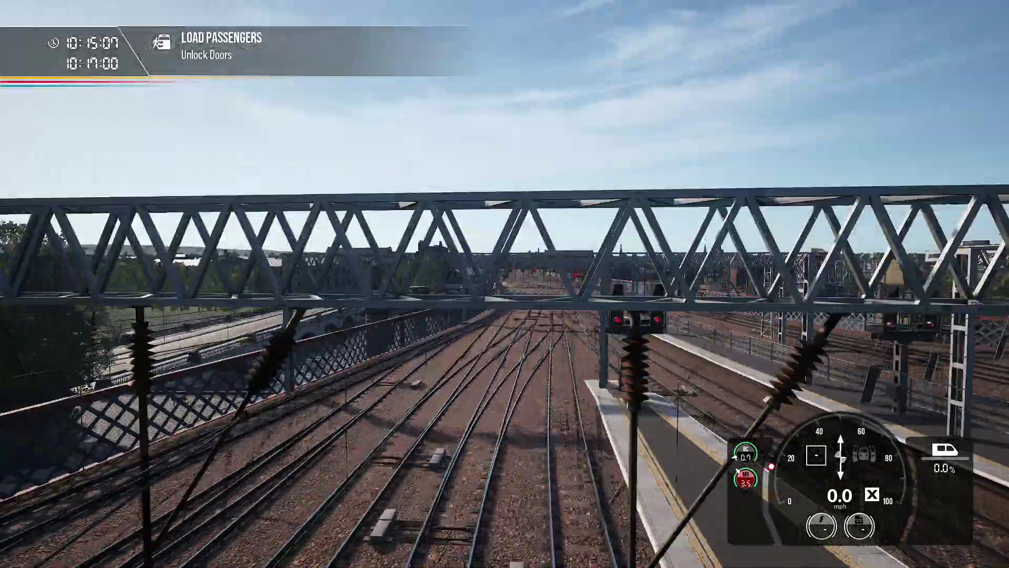
pyautogui.press('q')
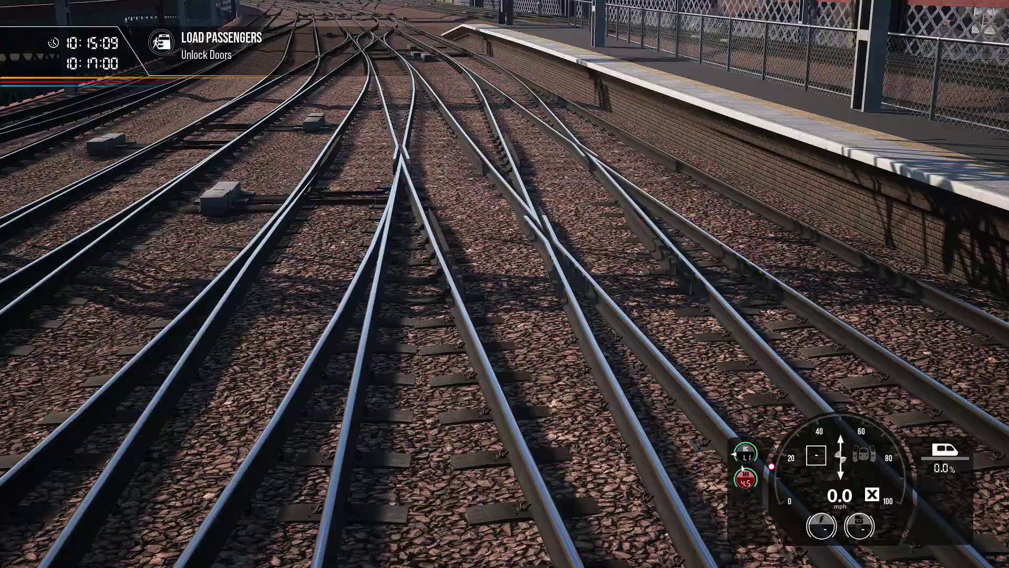
pyautogui.press('e')
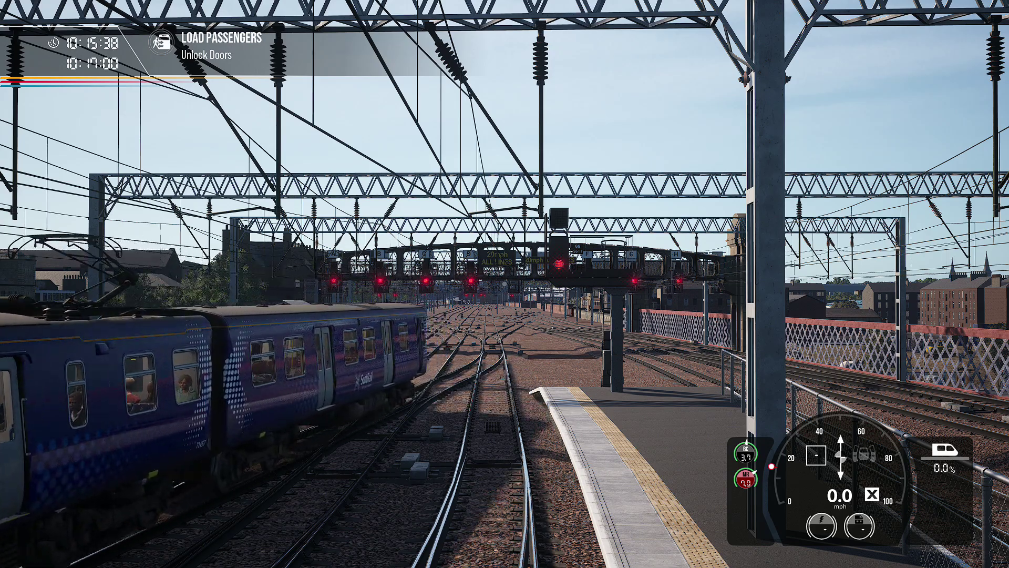
pyautogui.press('2')
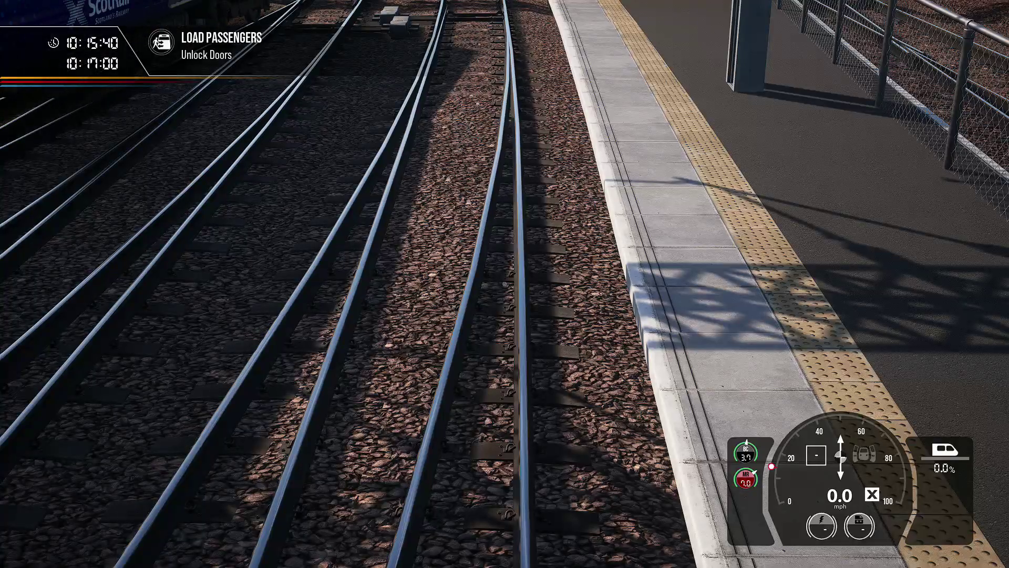
# Step: Pause the running service and exit Train Sim World 2 completely to the desktop
pyautogui.press('Escape')
pyautogui.click(68, 40)
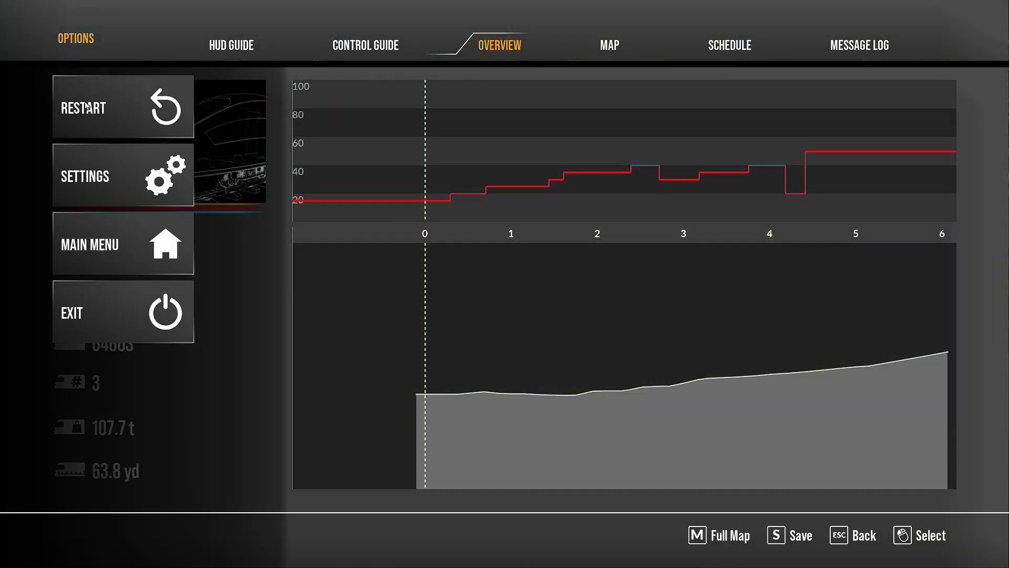
pyautogui.click(113, 314)
pyautogui.click(515, 317)
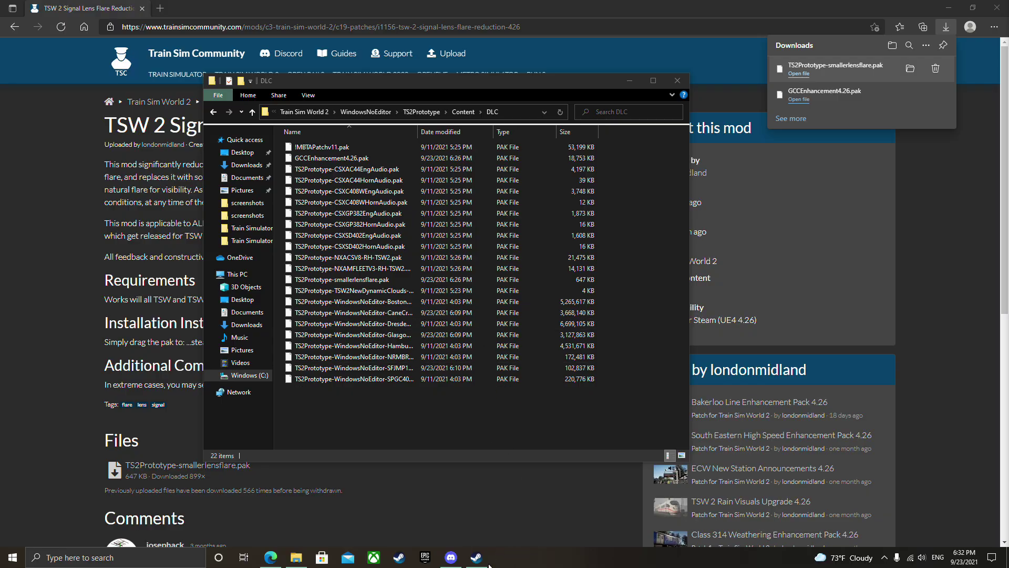
# Step: Switch to the browser and delete TS2Prototype-smallerlensflare.pak and GCCEnhancement4.26.pak from its downloads
pyautogui.click(270, 558)
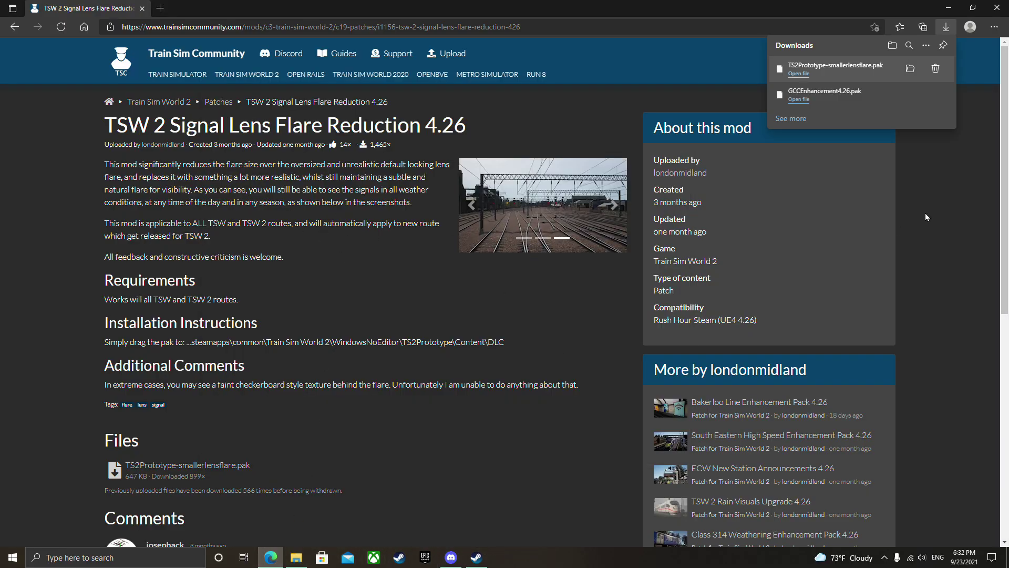
pyautogui.click(936, 68)
pyautogui.click(936, 94)
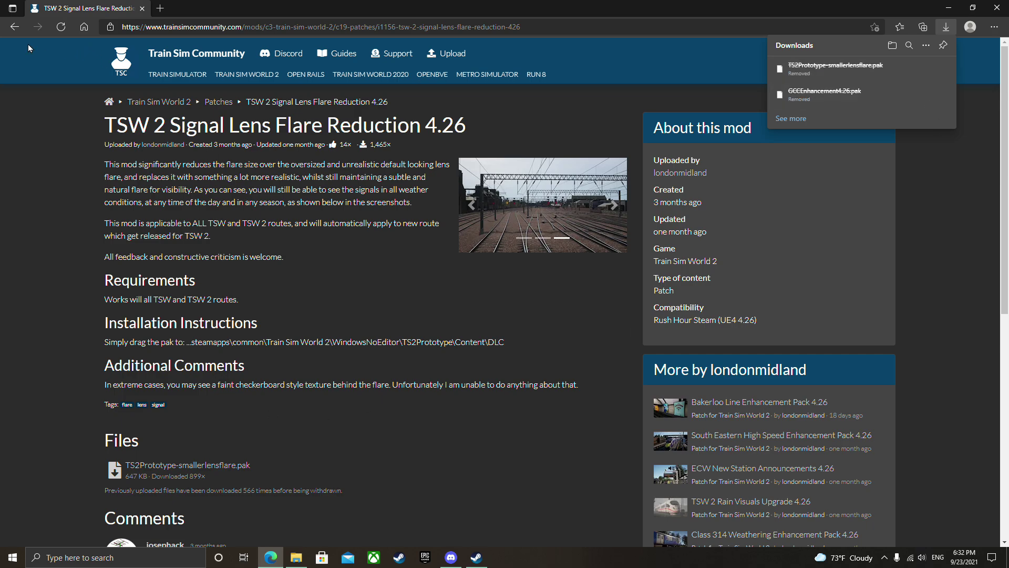
# Step: Open Train Sim World 2's British legacy skins on Train Sim Community, filtered to Rush Hour Steam (UE4 4.26) compatibility
pyautogui.click(11, 29)
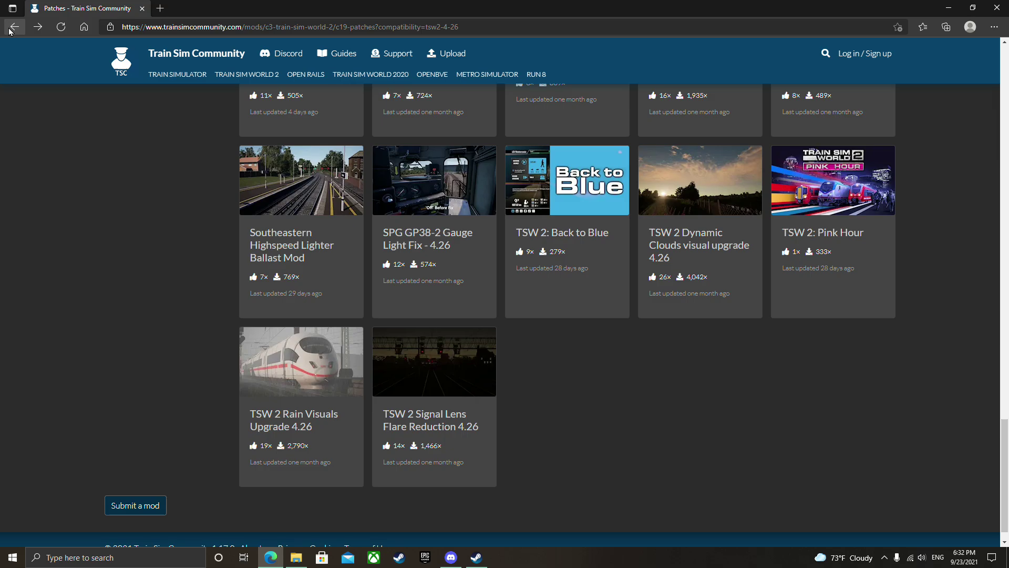
pyautogui.scroll(20, 187, 285)
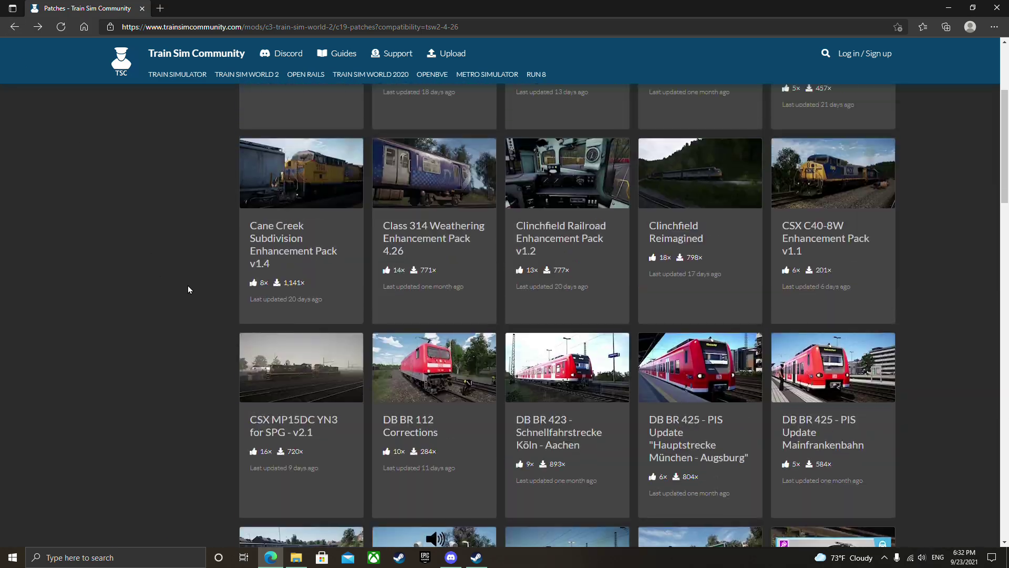
pyautogui.scroll(4, 187, 288)
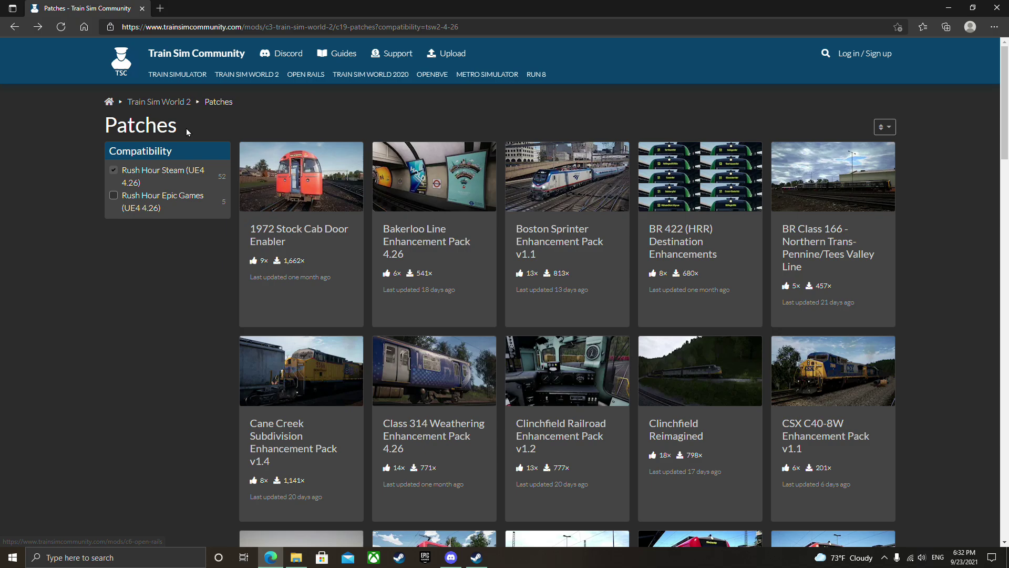
pyautogui.click(152, 102)
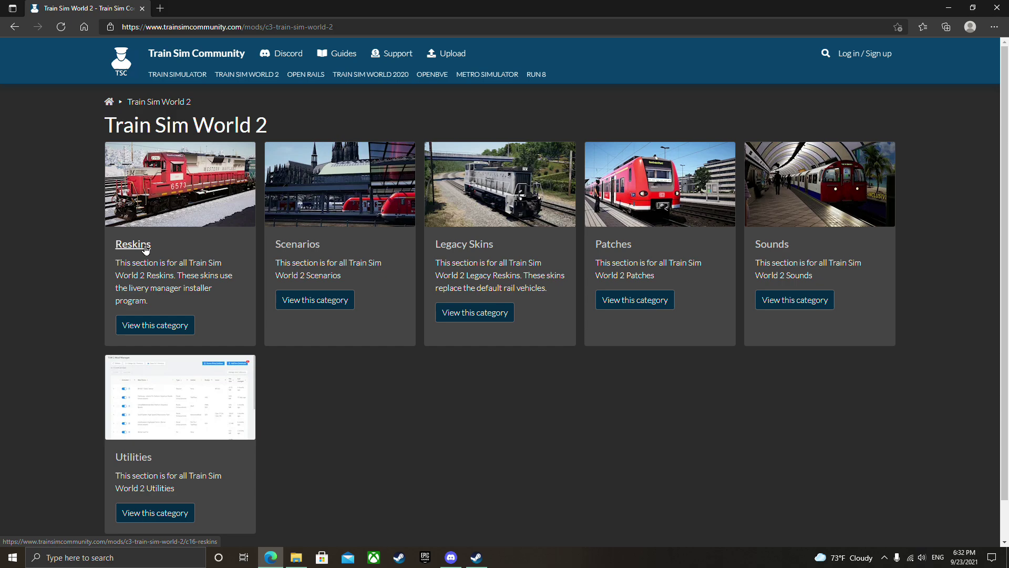
pyautogui.click(471, 246)
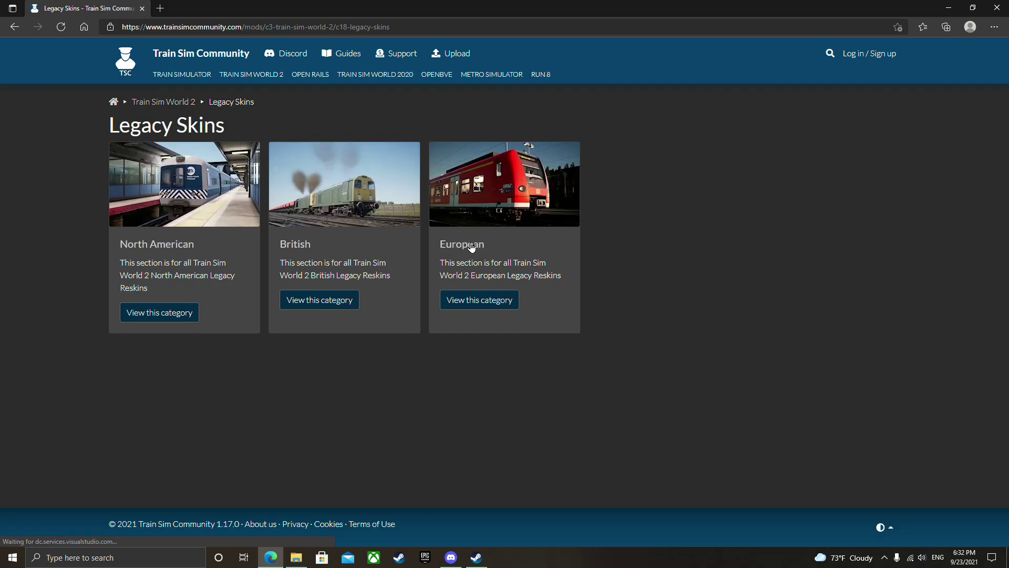
pyautogui.click(299, 246)
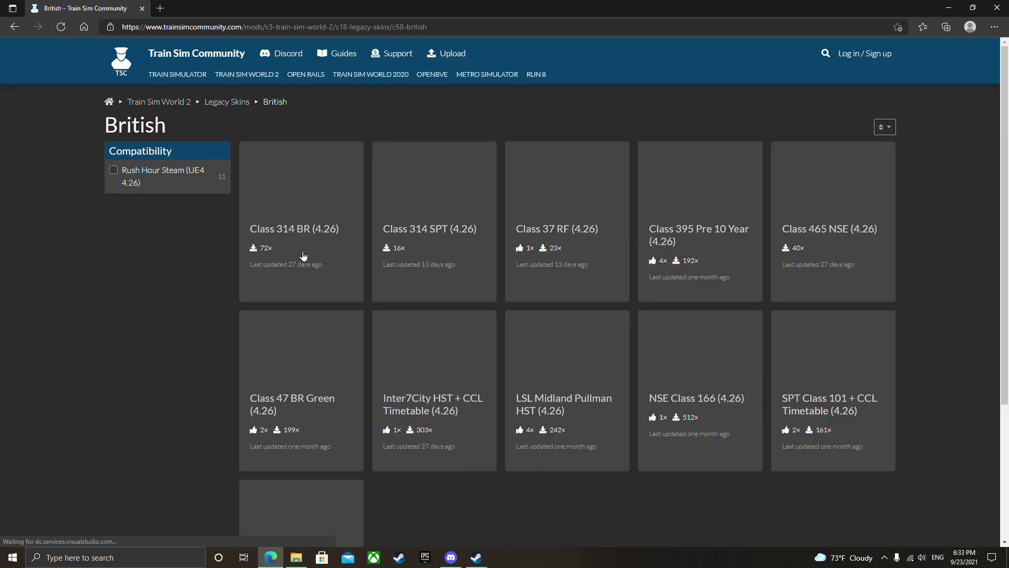
pyautogui.click(113, 170)
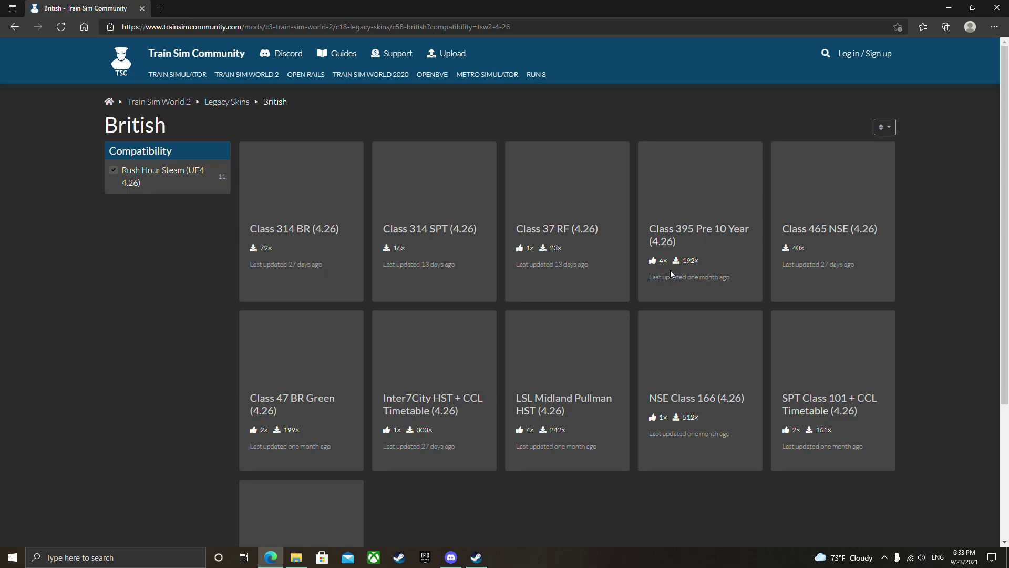
# Step: Download Shib314SPT.pak from the Class 314 SPT (4.26) skin page and bring the game's DLC folder window forward
pyautogui.scroll(-3, 935, 331)
pyautogui.scroll(3, 935, 331)
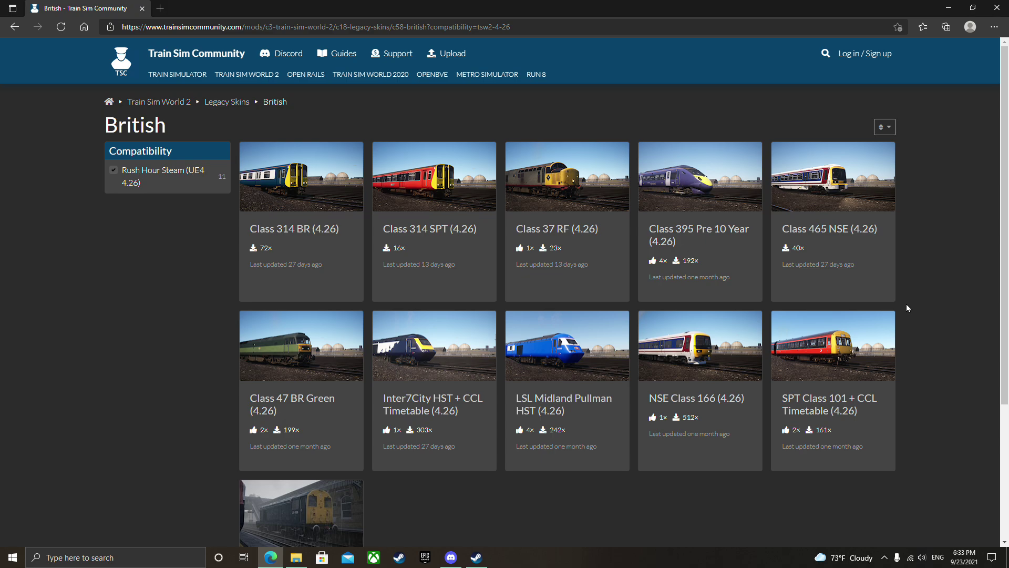
pyautogui.scroll(-3, 906, 304)
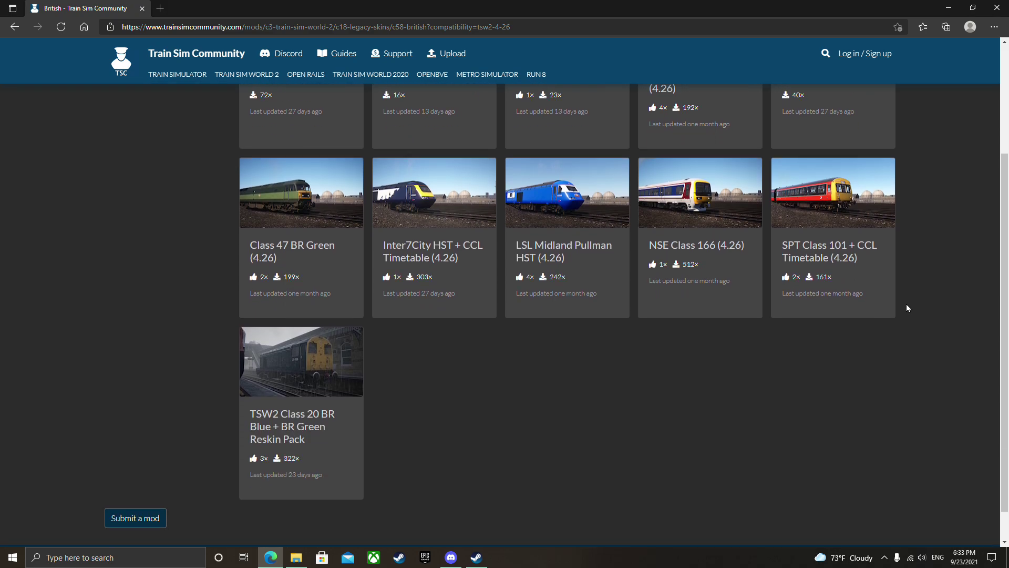
pyautogui.scroll(3, 906, 304)
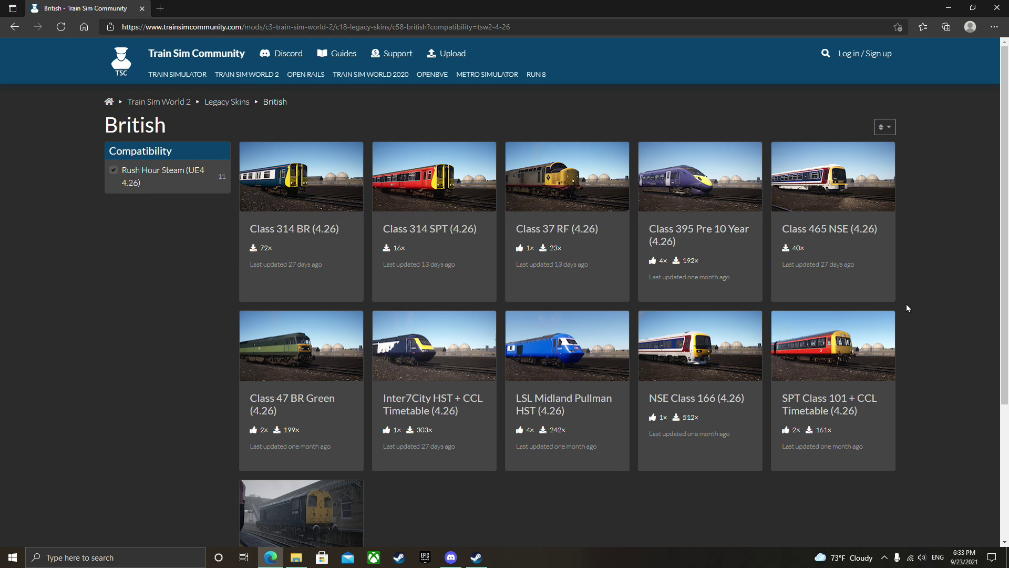
pyautogui.click(412, 231)
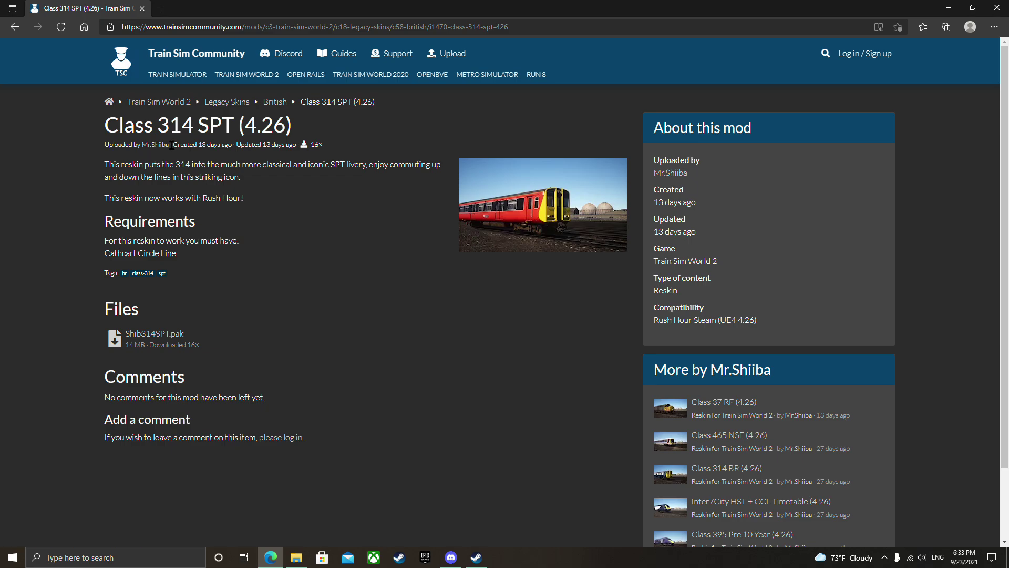
pyautogui.moveTo(170, 145); pyautogui.dragTo(143, 144)
pyautogui.click(249, 242)
pyautogui.click(168, 336)
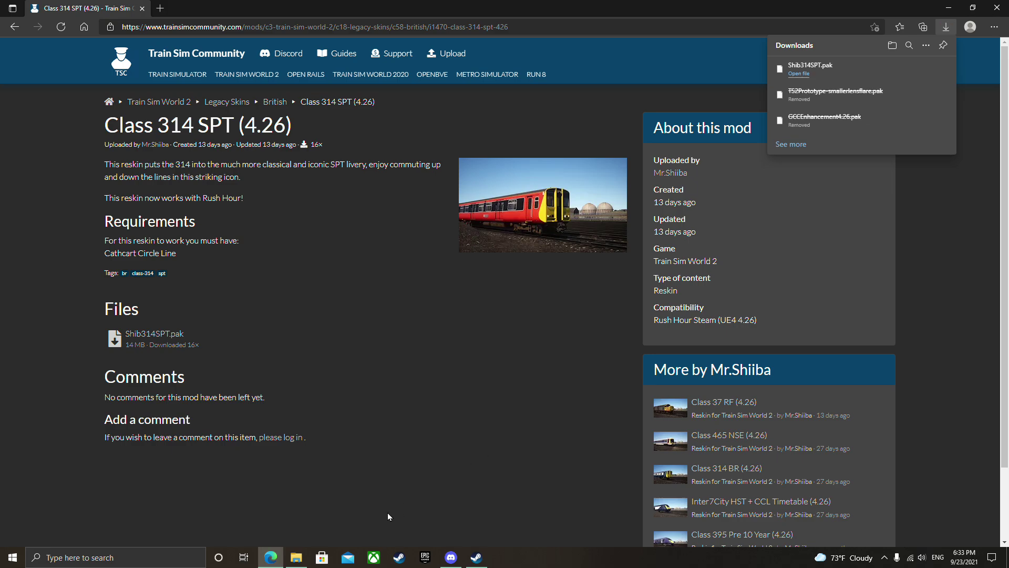
pyautogui.click(299, 559)
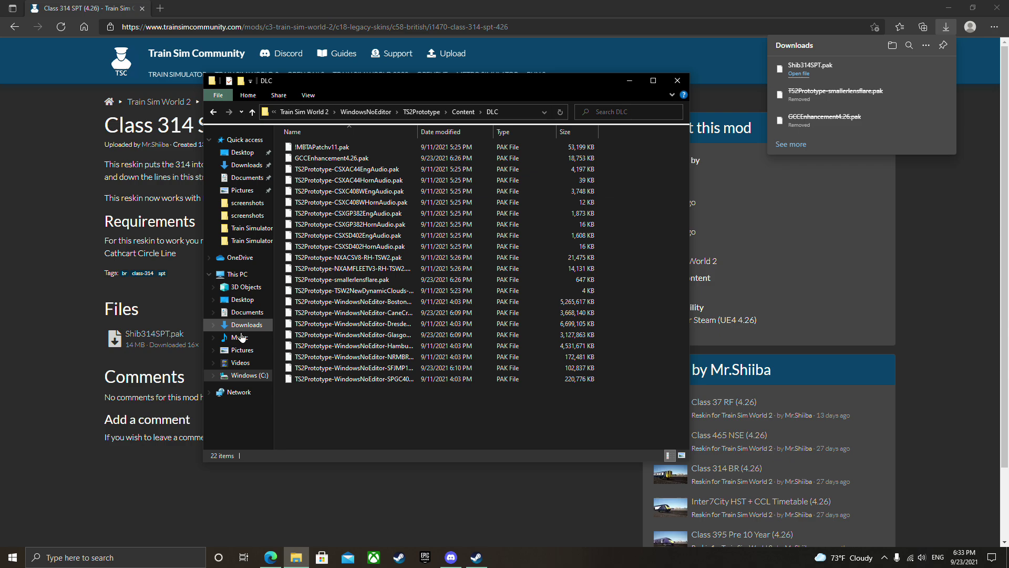
# Step: Browse from drive C: through Program Files (x86), Steam, steamapps, common, Train Sim World 2, WindowsNoEditor, TS2Prototype and Content to the DLC folder
pyautogui.click(243, 377)
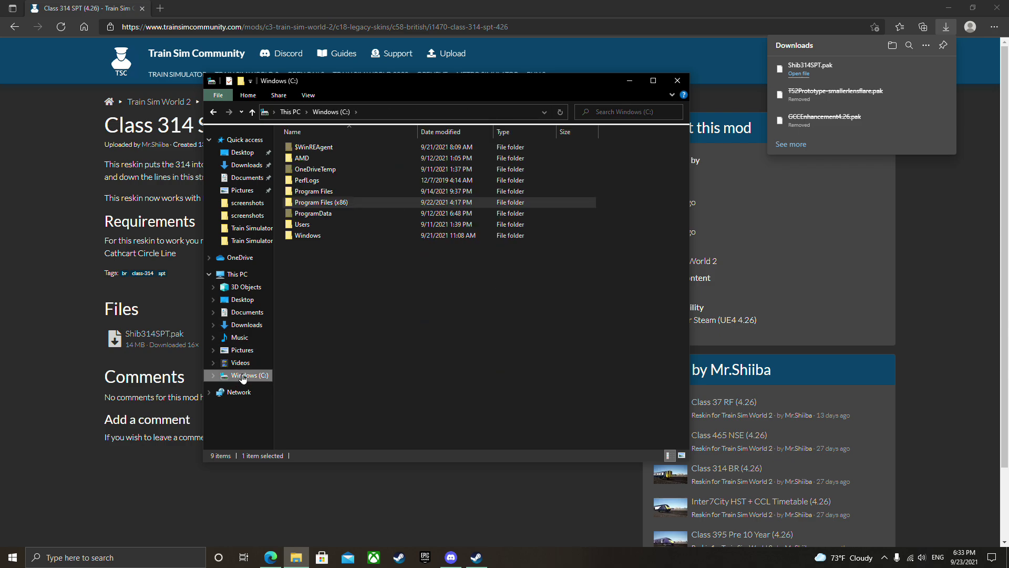
pyautogui.click(243, 376)
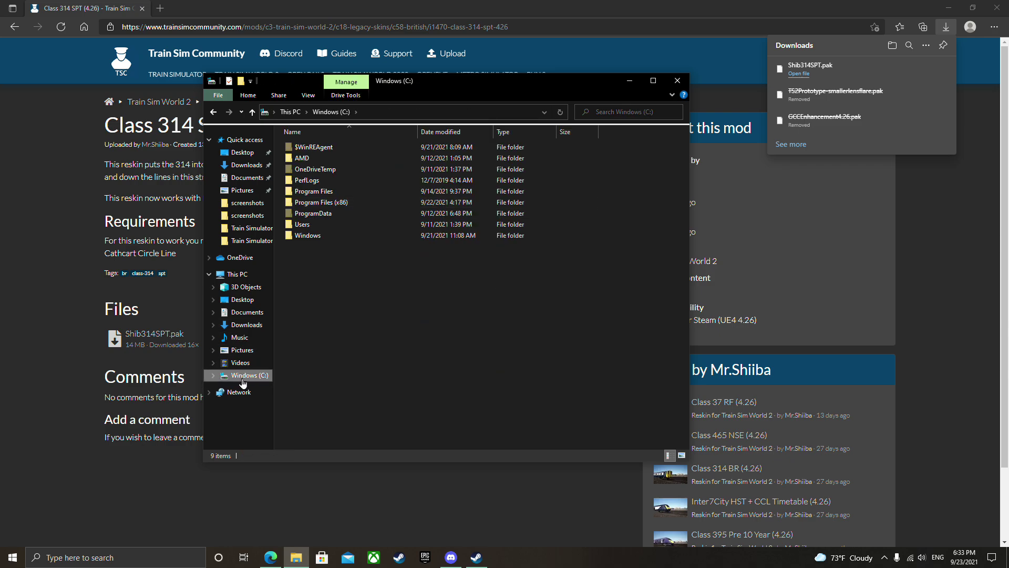
pyautogui.doubleClick(311, 202)
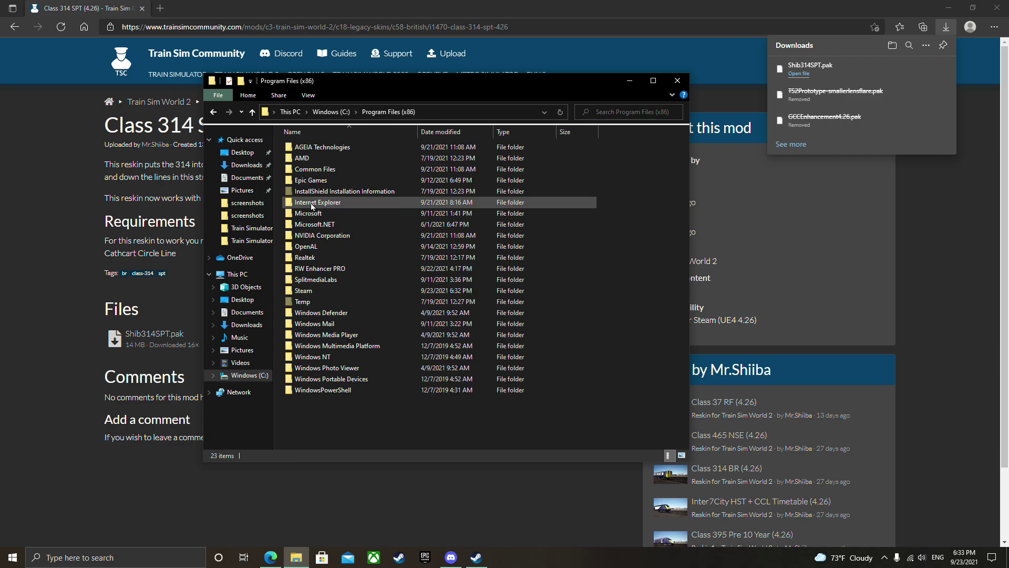
pyautogui.doubleClick(330, 289)
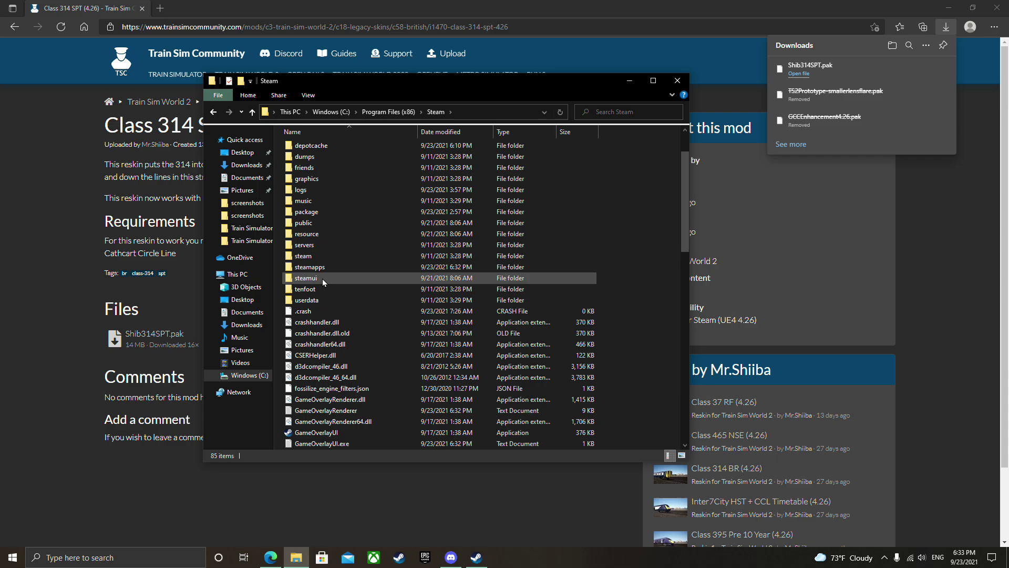
pyautogui.doubleClick(322, 267)
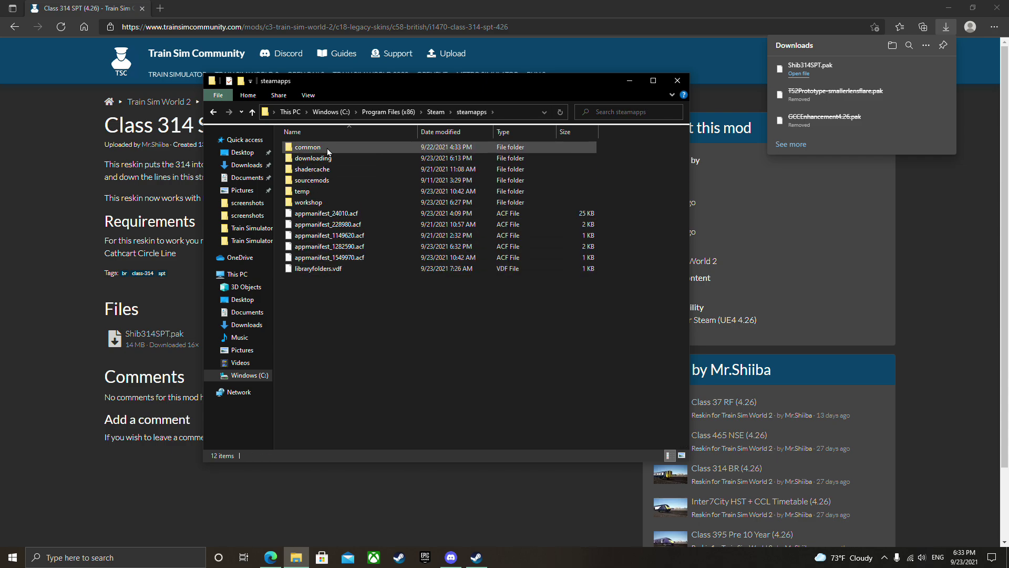
pyautogui.doubleClick(311, 147)
pyautogui.doubleClick(327, 193)
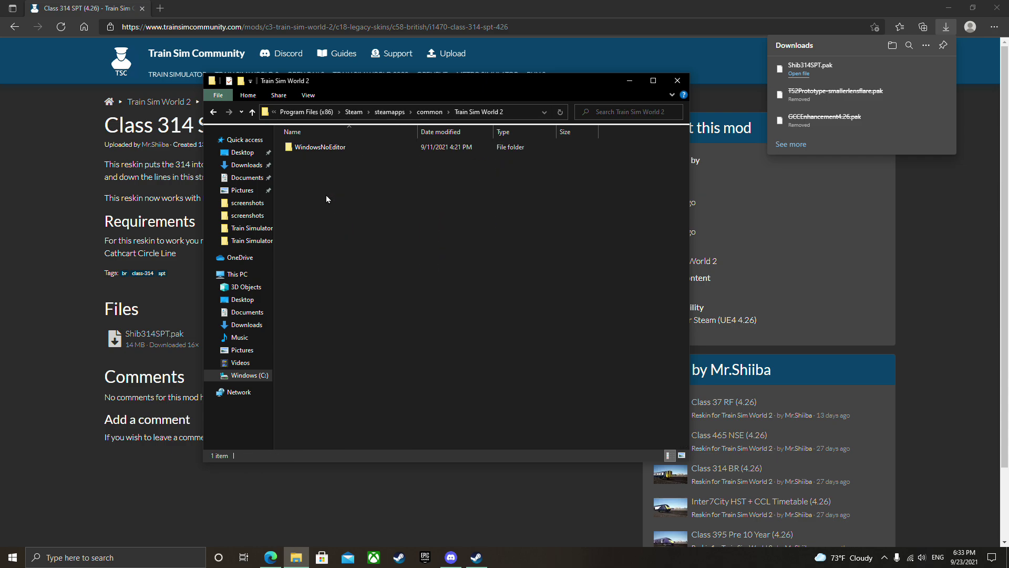
pyautogui.doubleClick(326, 148)
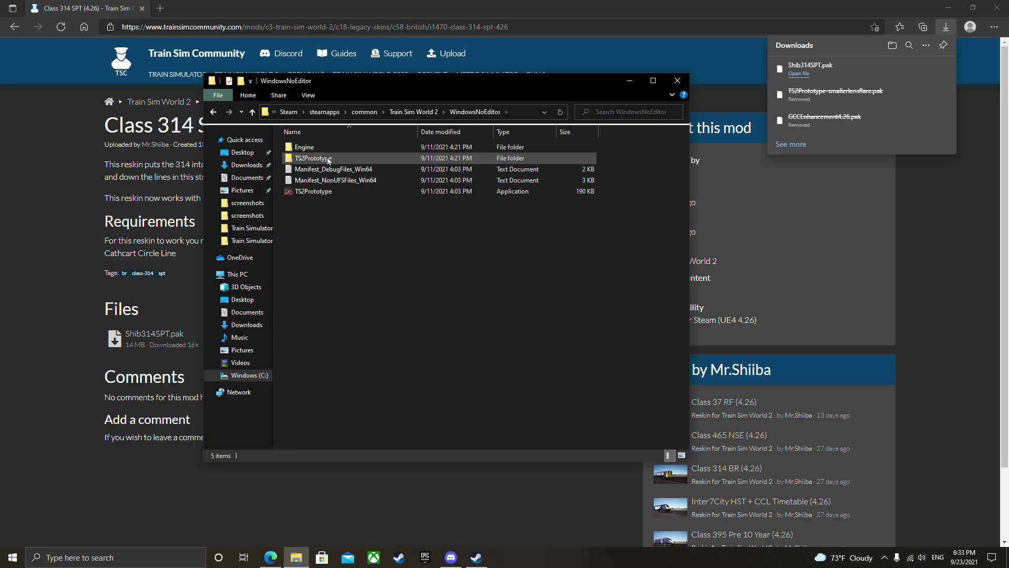
pyautogui.doubleClick(326, 158)
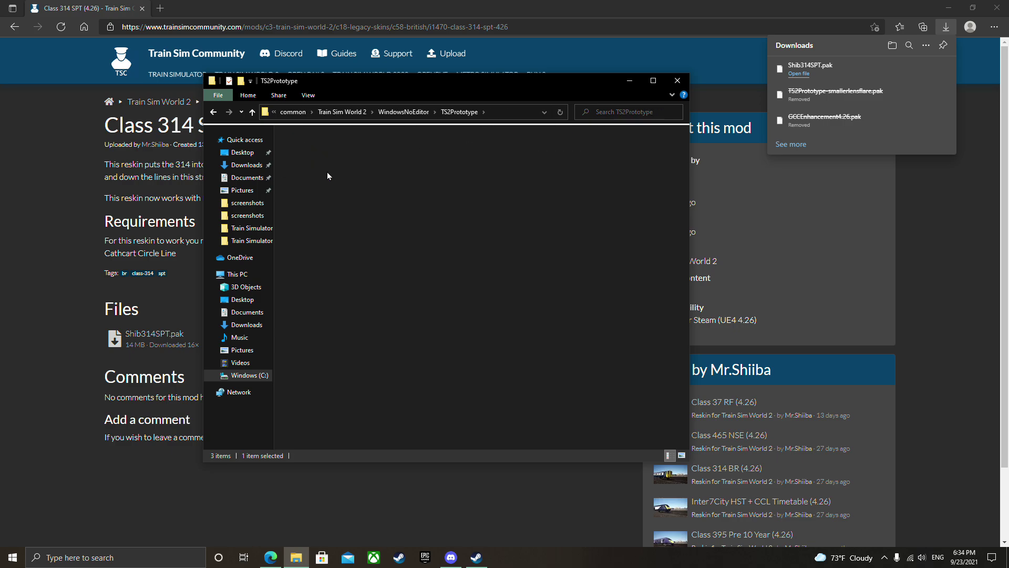
pyautogui.doubleClick(327, 171)
pyautogui.doubleClick(328, 149)
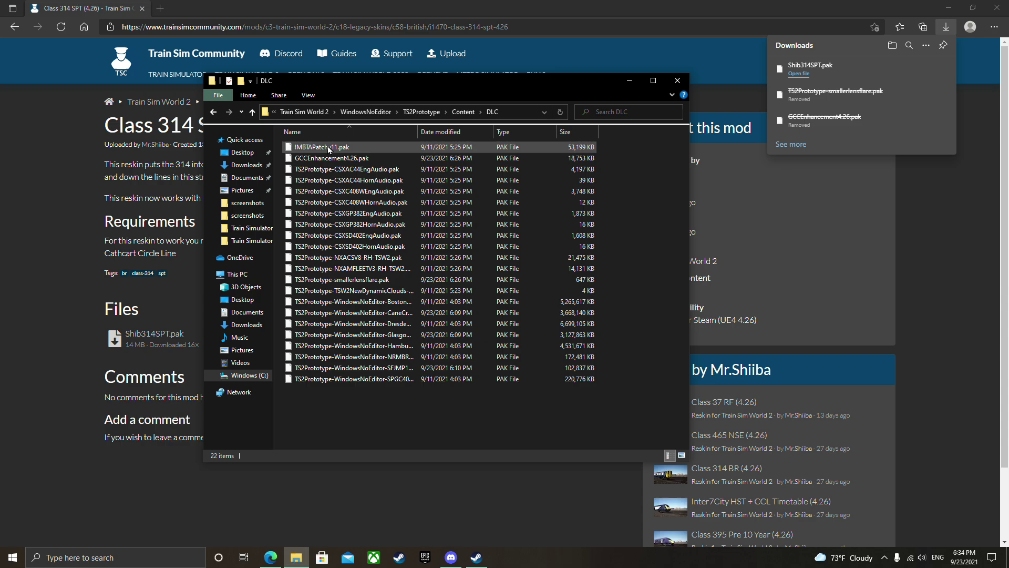
# Step: Put the downloaded Shib314SPT.pak into the game's DLC folder and close the folder window
pyautogui.moveTo(869, 75)
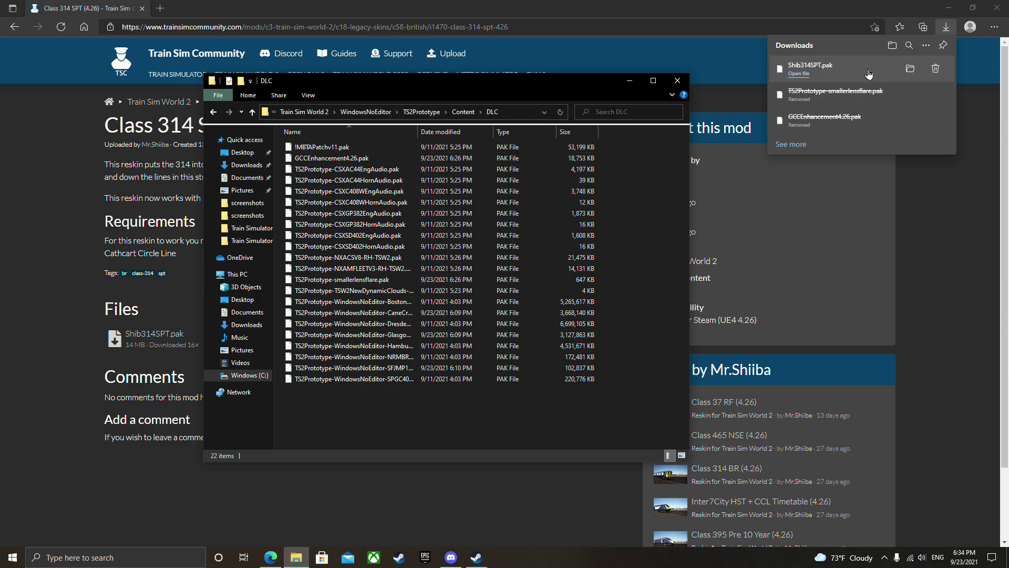
pyautogui.moveTo(869, 74); pyautogui.dragTo(355, 408)
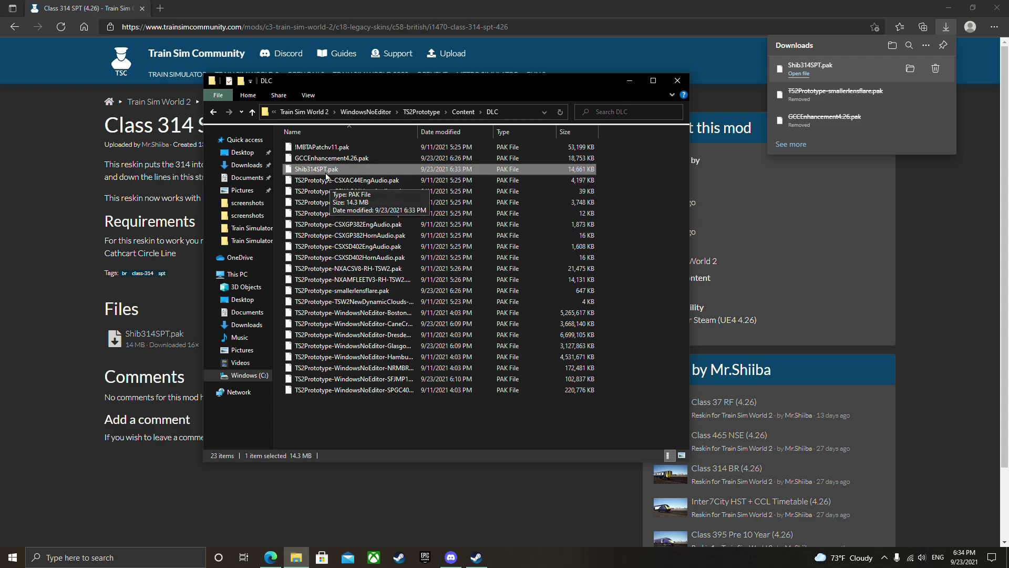
pyautogui.click(677, 81)
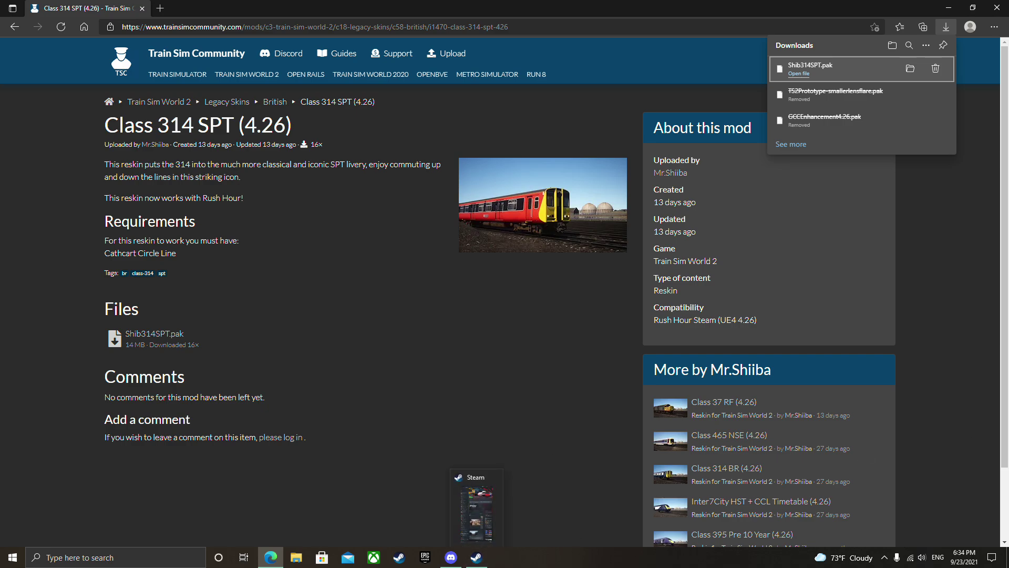
# Step: Launch Train Sim World 2 from Steam and continue past the title and safety notice screens to the route selection
pyautogui.click(476, 557)
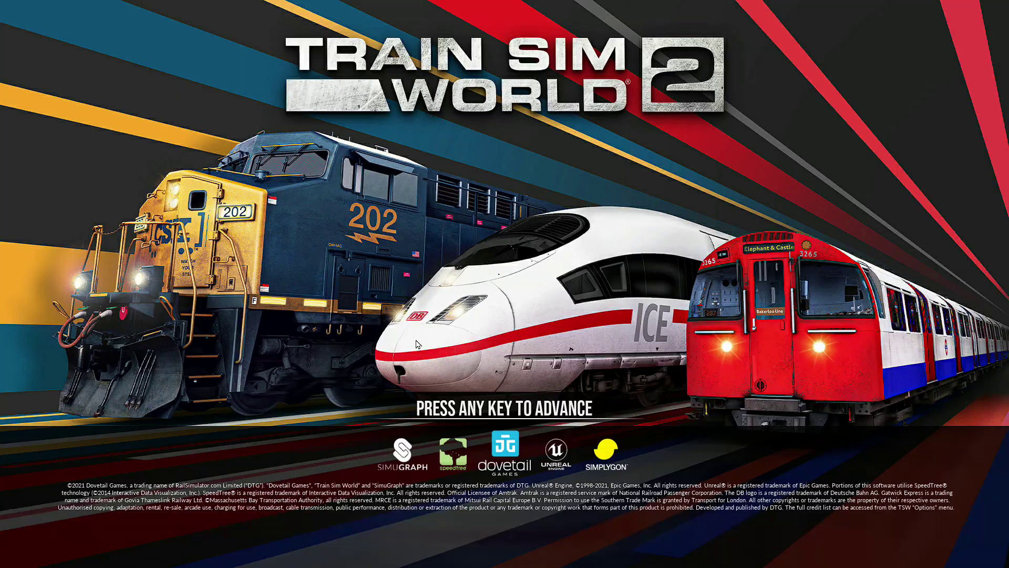
pyautogui.click(471, 409)
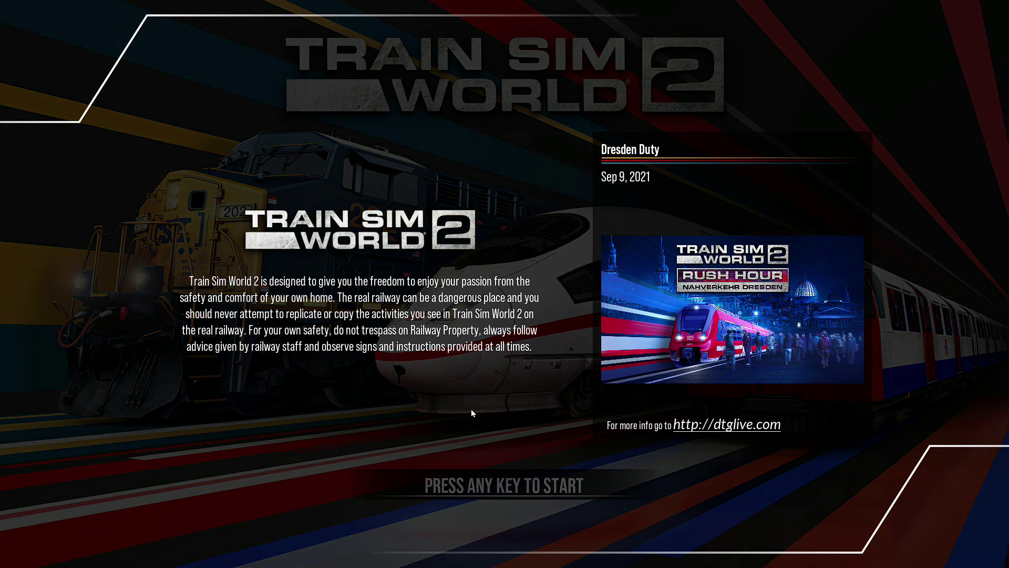
pyautogui.click(494, 482)
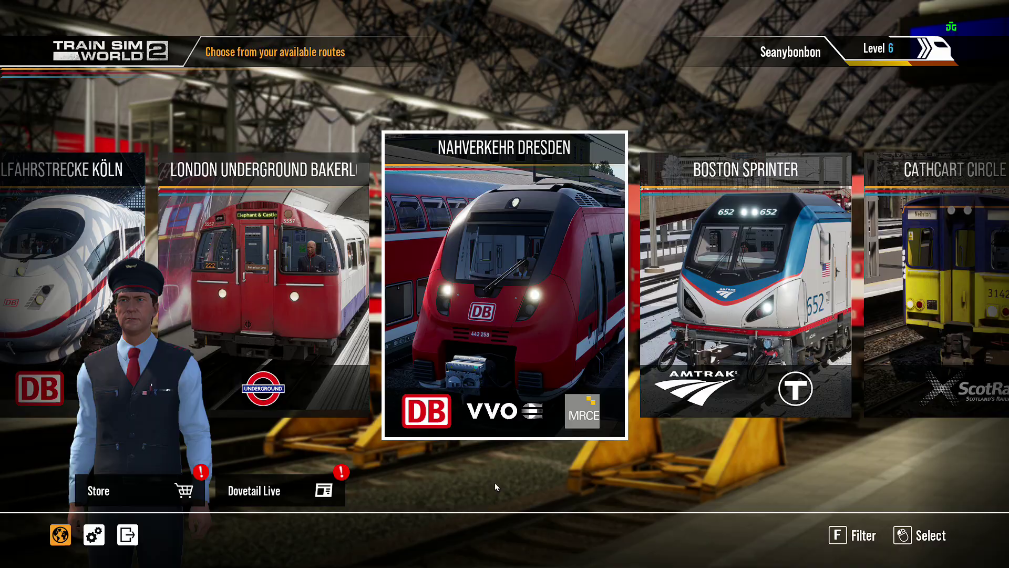
# Step: Find the Cathcart Circle Line among the available routes and open it
pyautogui.scroll(-2, 429, 351)
pyautogui.scroll(-5, 429, 352)
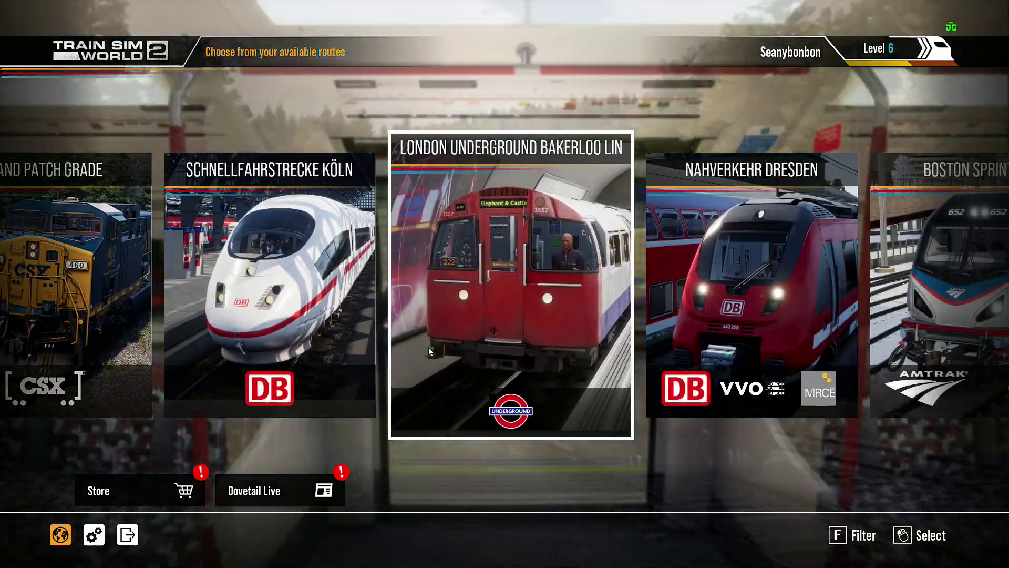
pyautogui.scroll(-7, 428, 348)
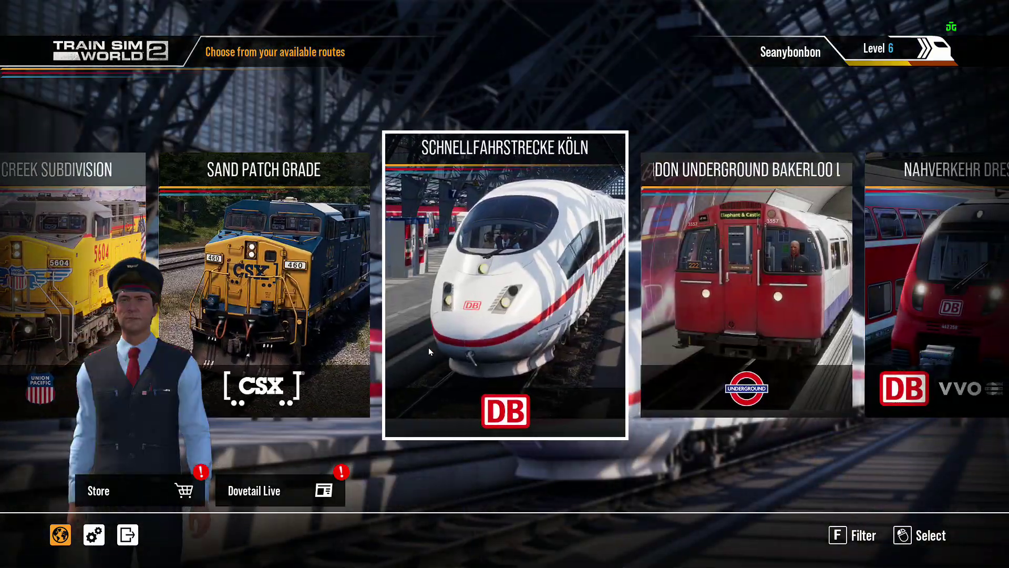
pyautogui.scroll(1, 428, 348)
pyautogui.scroll(3, 428, 348)
pyautogui.click(428, 348)
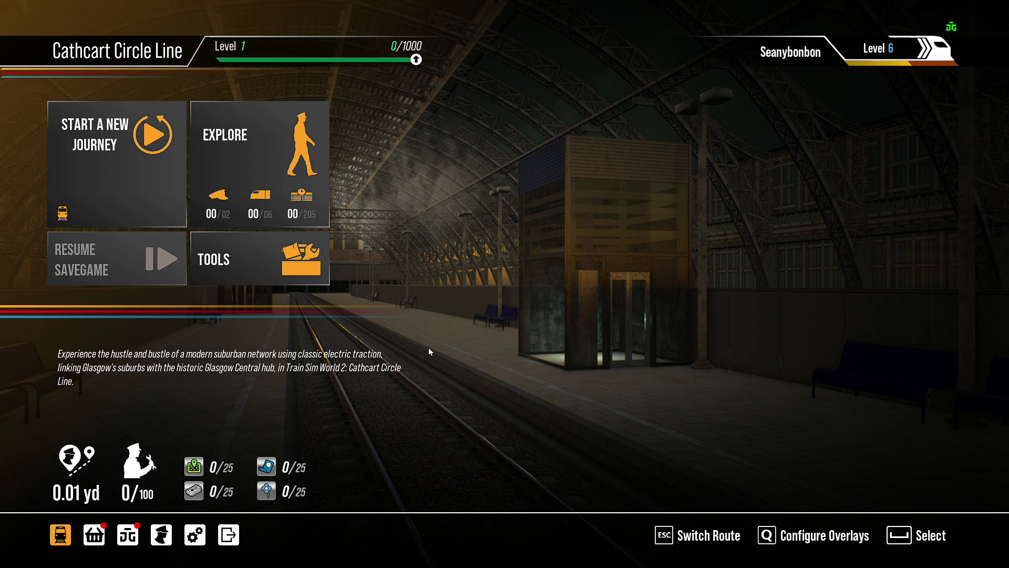
# Step: Open the route's timetable mode and continue to the services with the Class 314 ScR, keeping September and Clear weather
pyautogui.click(266, 172)
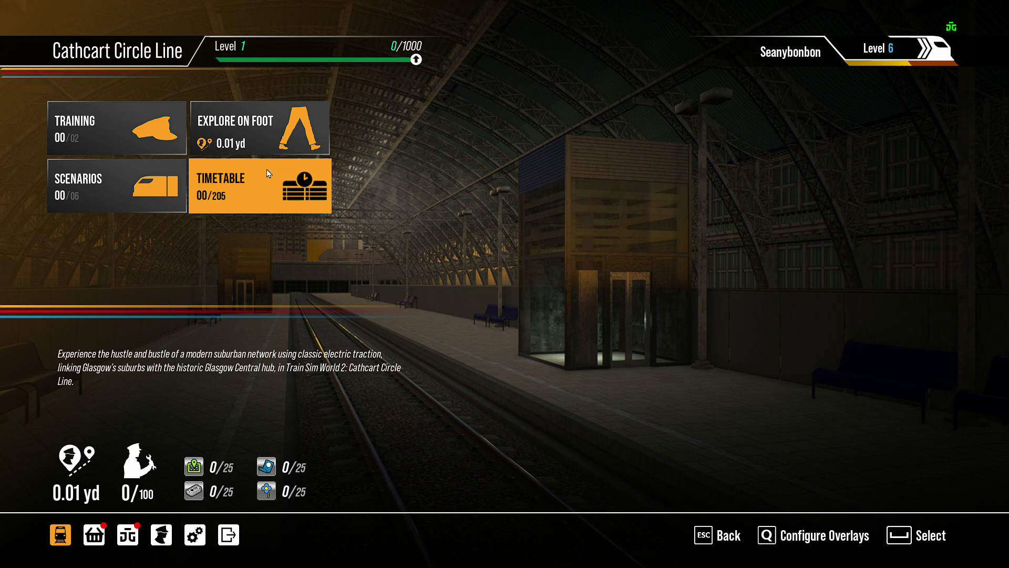
pyautogui.click(293, 199)
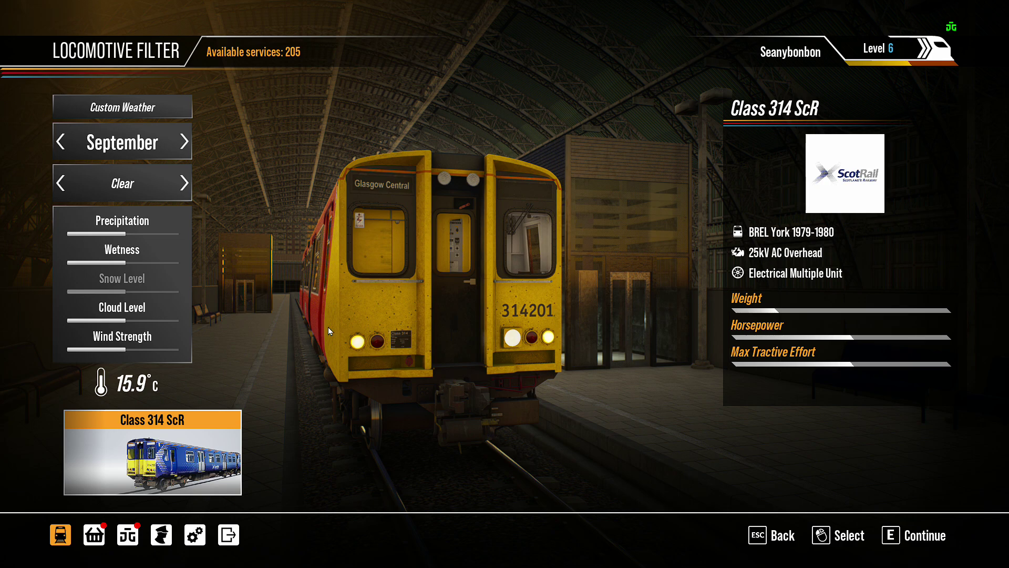
pyautogui.click(910, 544)
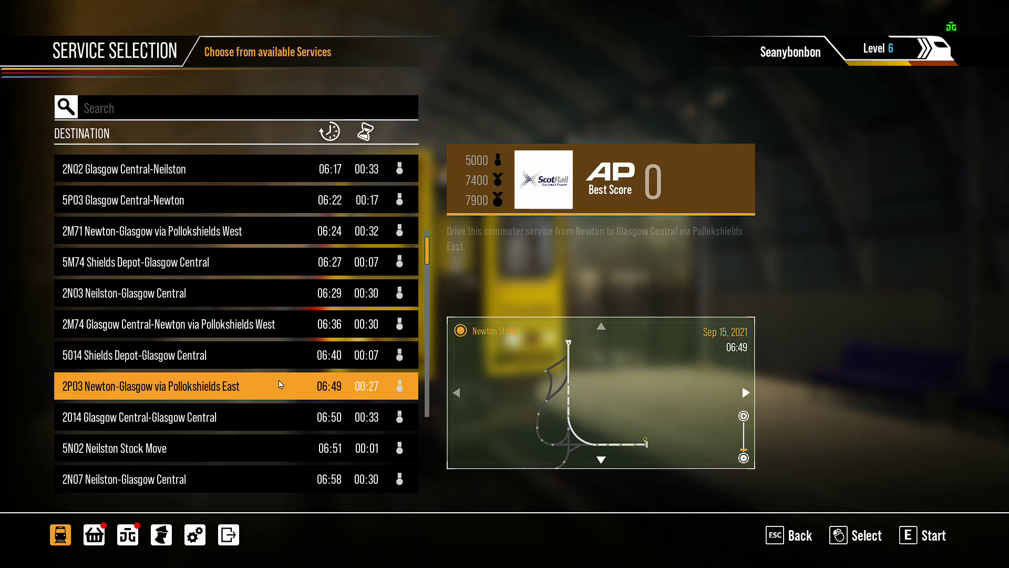
# Step: Start the 10:15 service 2I27 Glasgow Central-Glasgow Central and switch from the cab to an outside camera
pyautogui.scroll(-6, 278, 389)
pyautogui.scroll(-20, 274, 389)
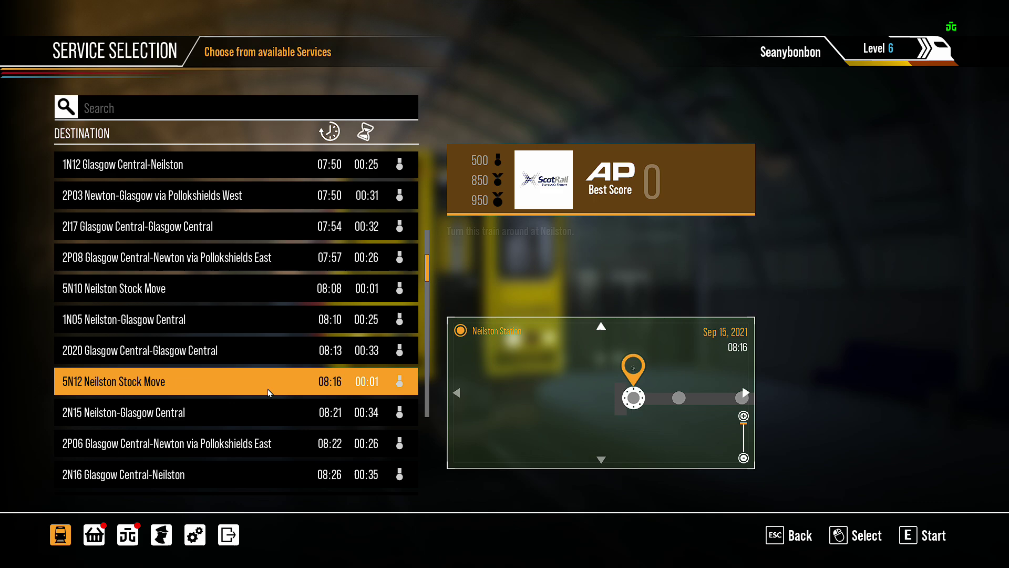
pyautogui.scroll(-19, 267, 397)
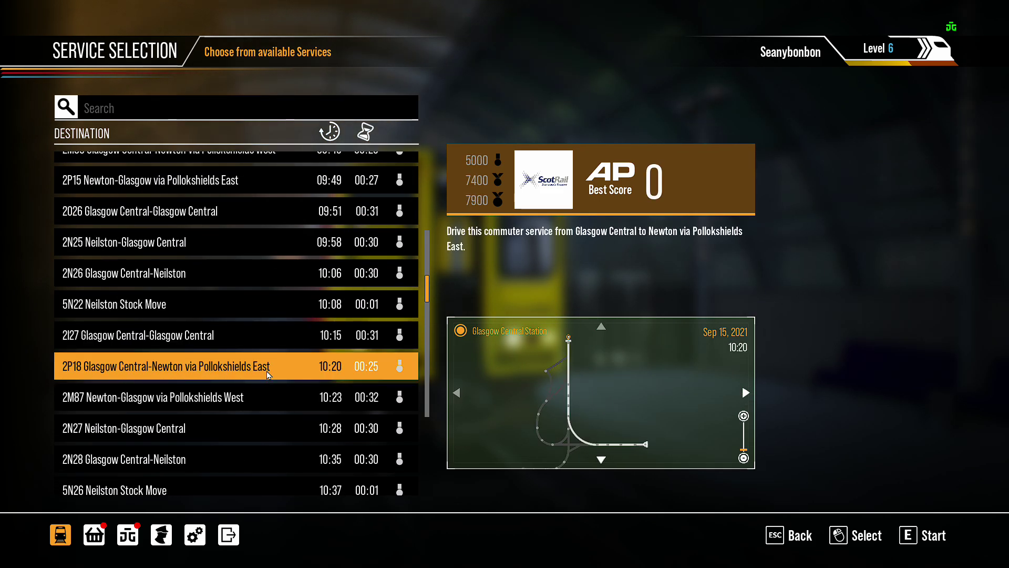
pyautogui.click(258, 344)
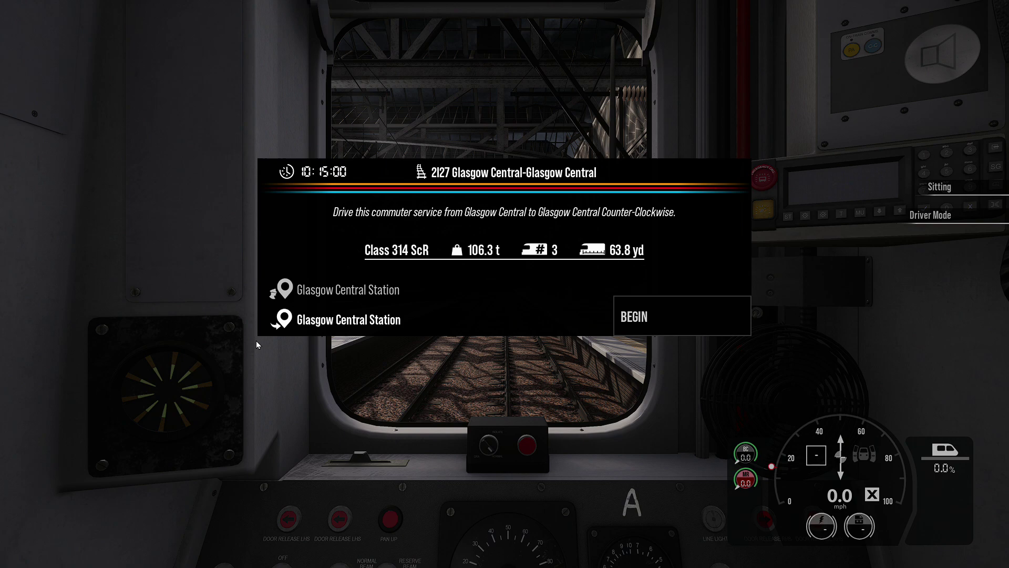
pyautogui.click(647, 317)
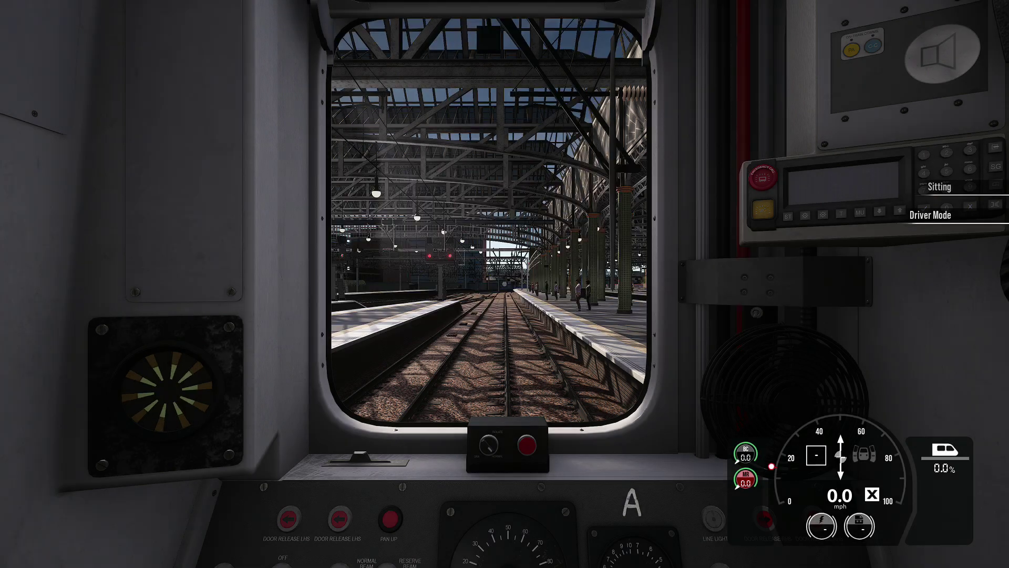
pyautogui.press('8')
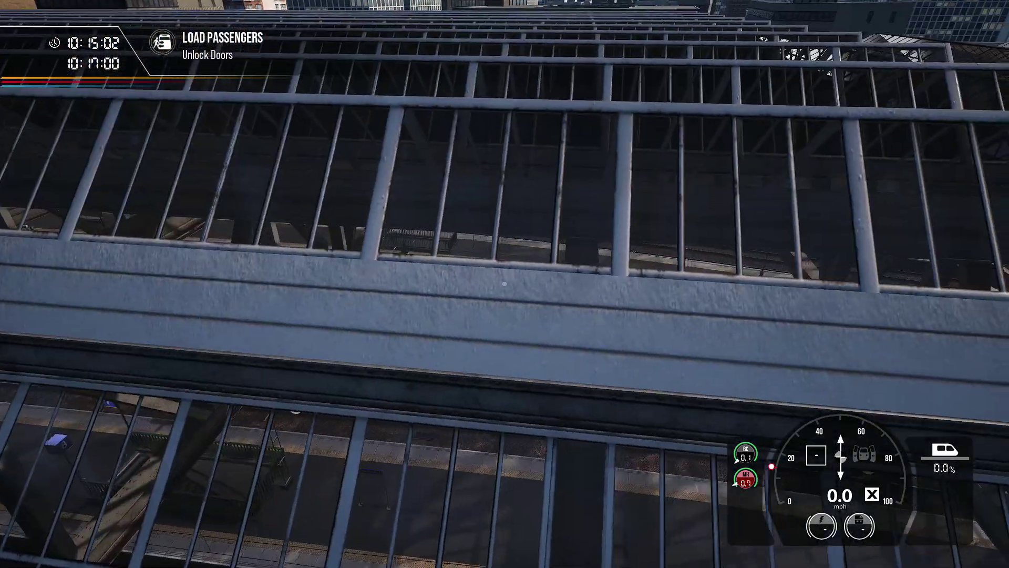